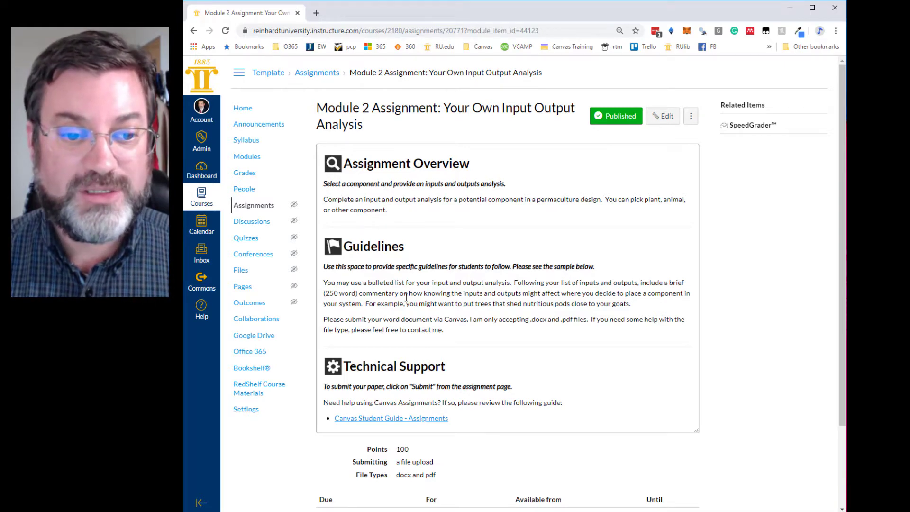
# - Review the Module 2 assignment's instructions and its points, grading, submission type and file restriction settings, and leave the editor
pyautogui.scroll(-2, 406, 297)
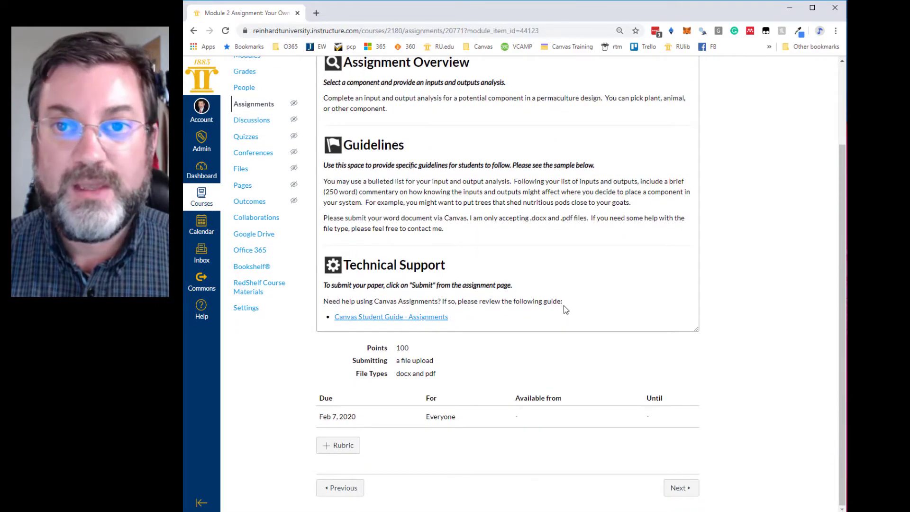
pyautogui.scroll(2, 565, 309)
pyautogui.click(664, 116)
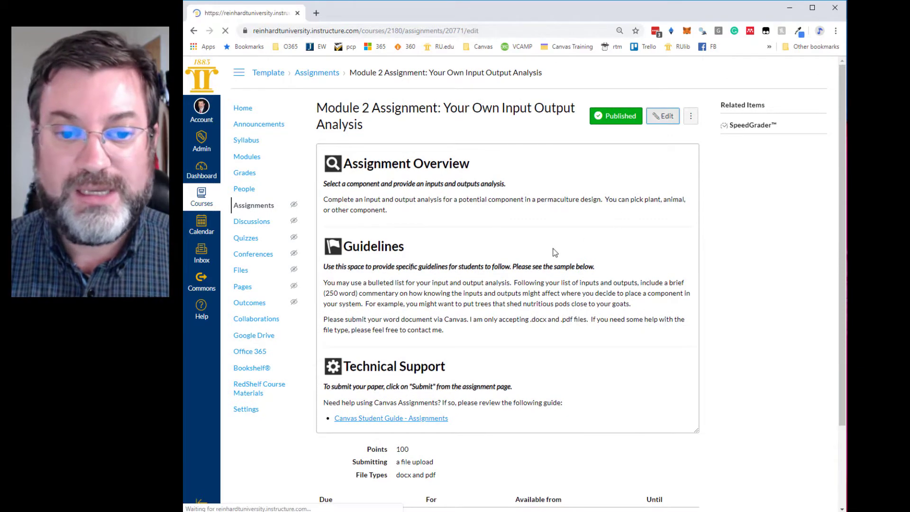
pyautogui.scroll(-5, 547, 254)
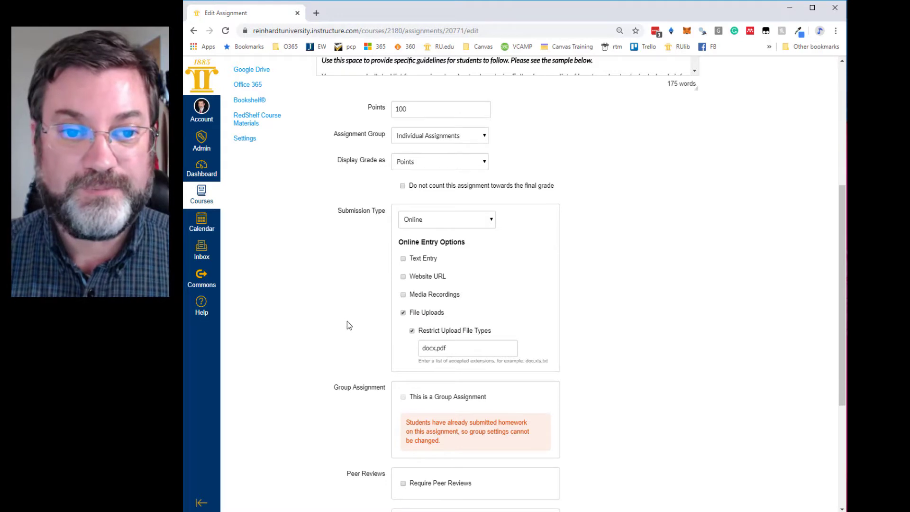
pyautogui.scroll(5, 347, 320)
pyautogui.scroll(-5, 643, 393)
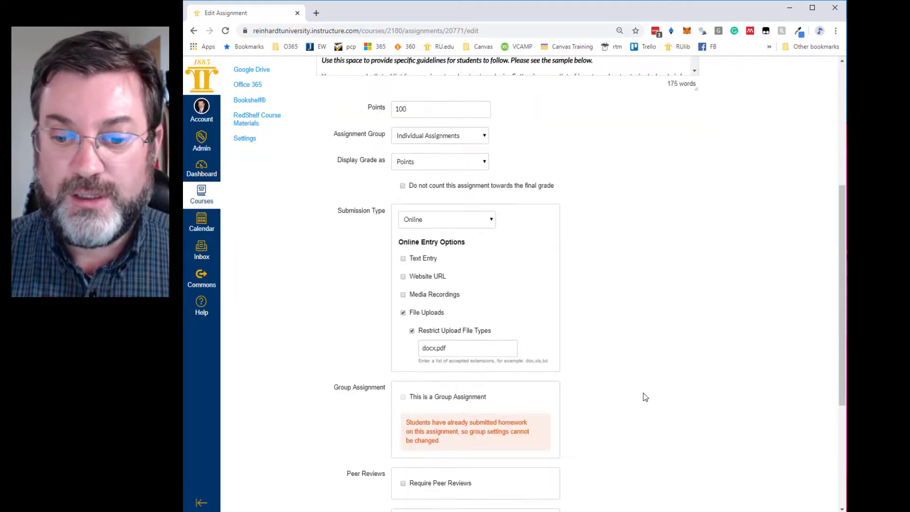
pyautogui.scroll(-4, 644, 394)
pyautogui.click(678, 479)
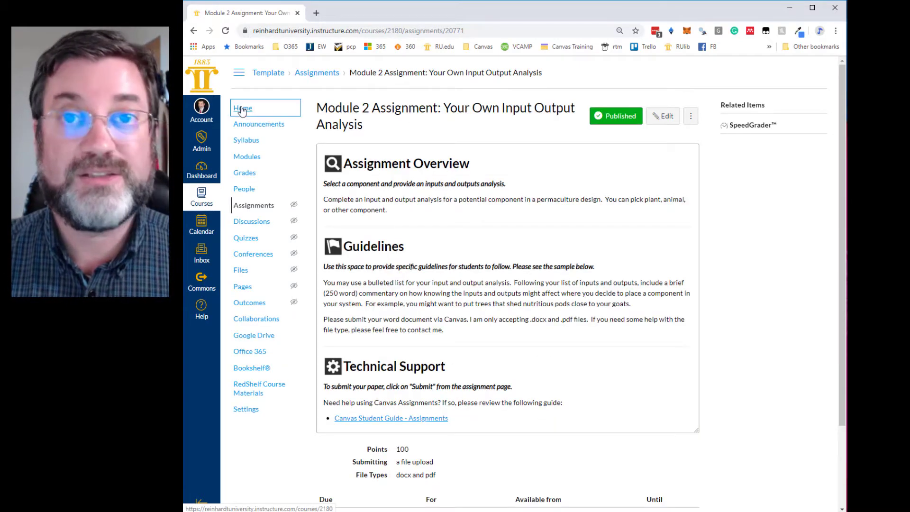
# - Return to the course home page and enter Student View
pyautogui.click(241, 109)
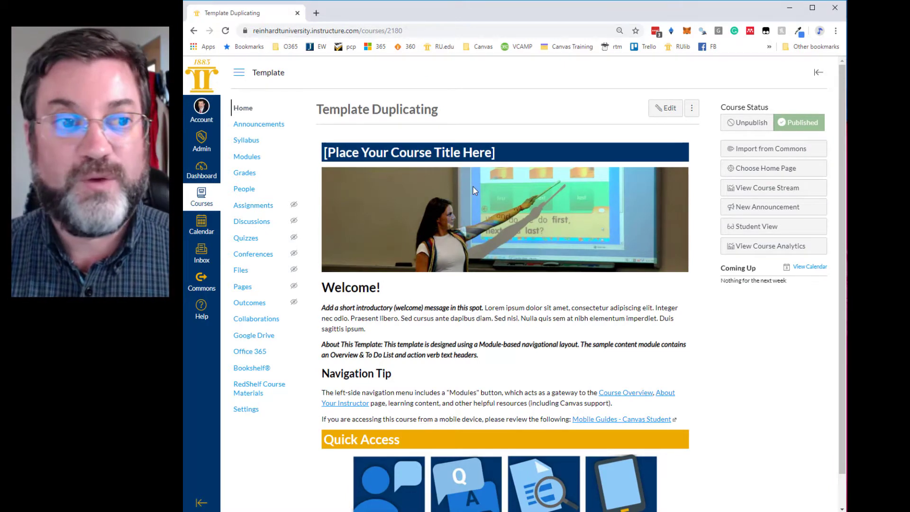
pyautogui.click(246, 110)
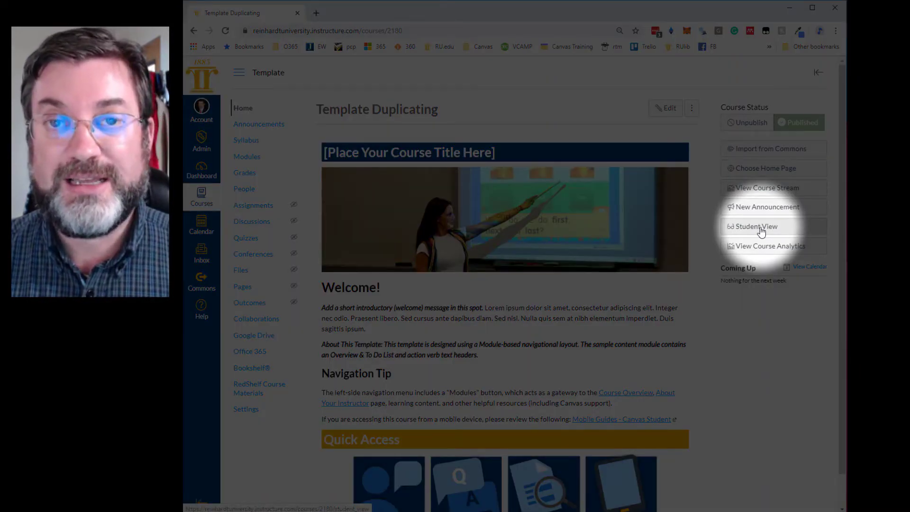
pyautogui.click(760, 230)
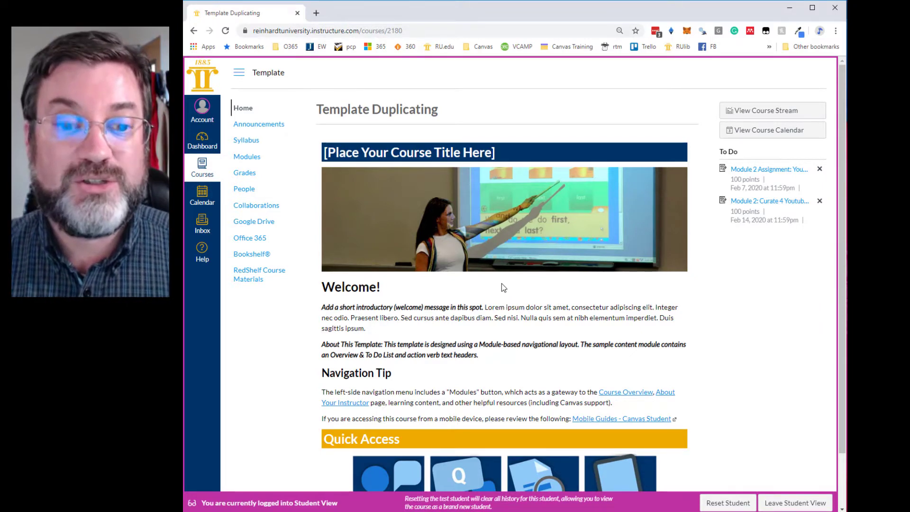
# - Open "Module 2 Assignment: Your Own Input Output Analysis" from the course's learning modules
pyautogui.scroll(-2, 501, 283)
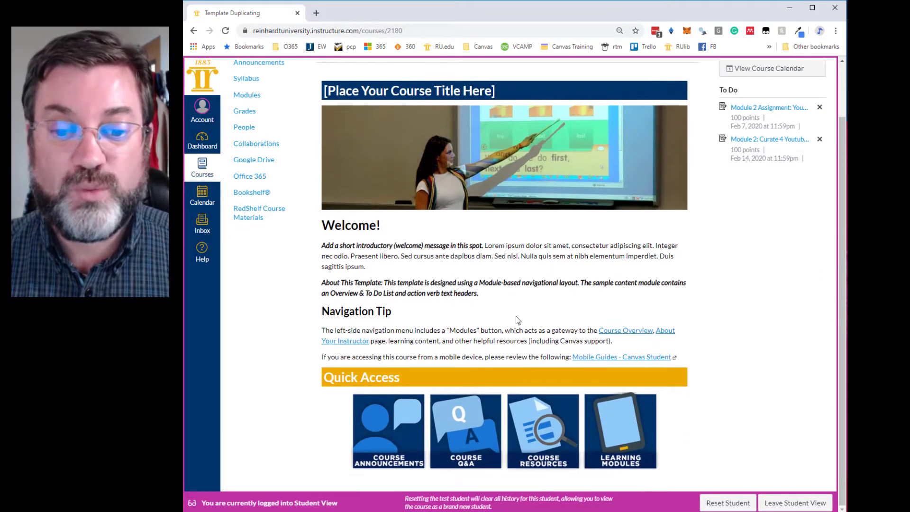
pyautogui.click(620, 435)
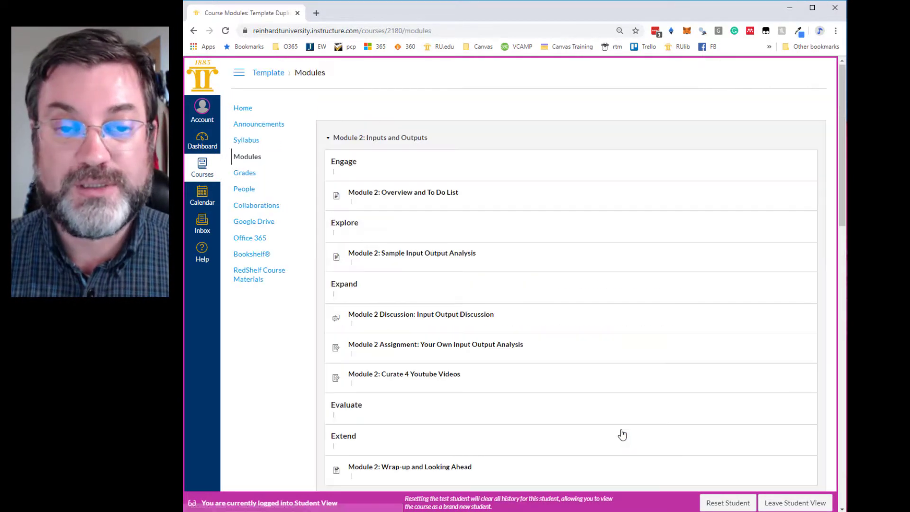
pyautogui.scroll(-1, 427, 236)
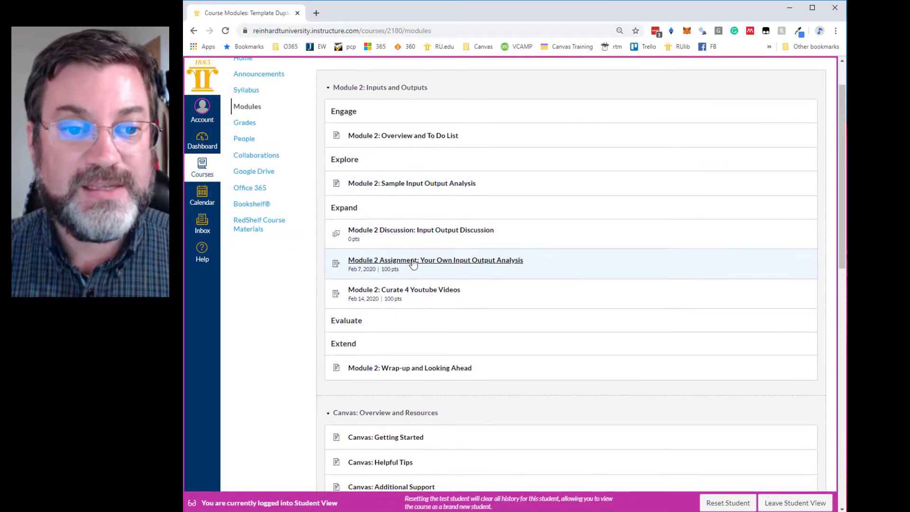
pyautogui.click(401, 265)
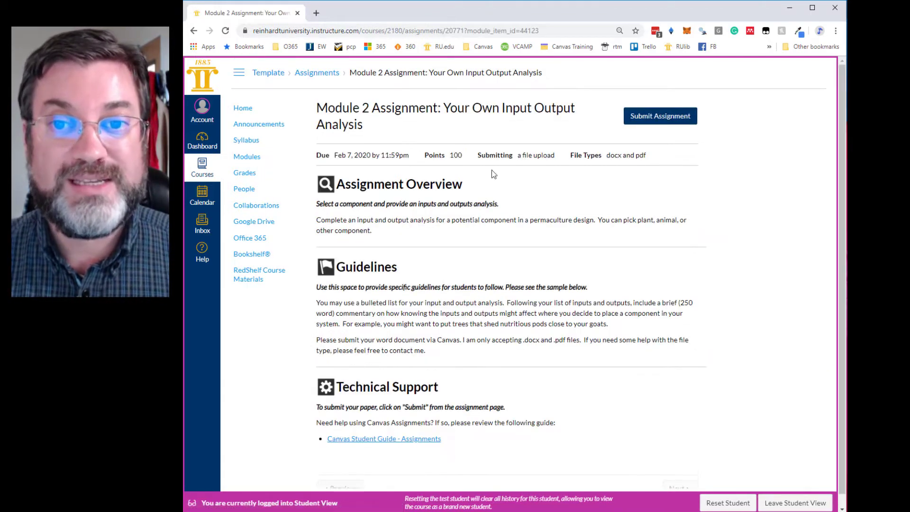
# - Start an assignment submission and attach the file "I plagiarized this.docx" from the Desktop folder
pyautogui.click(652, 119)
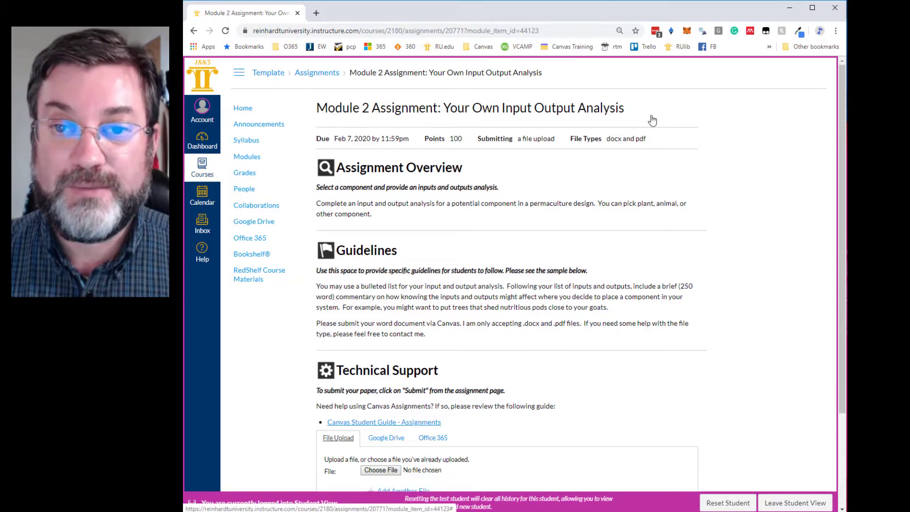
pyautogui.scroll(-2, 511, 313)
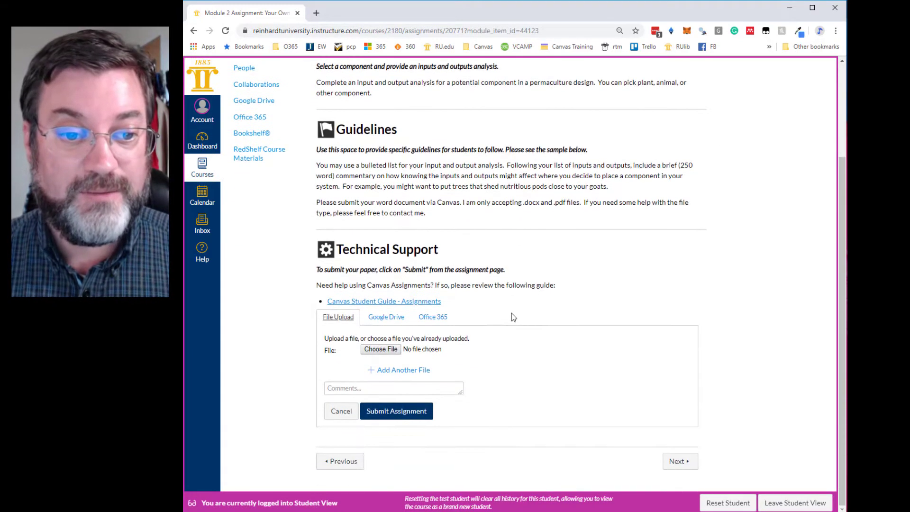
pyautogui.click(386, 351)
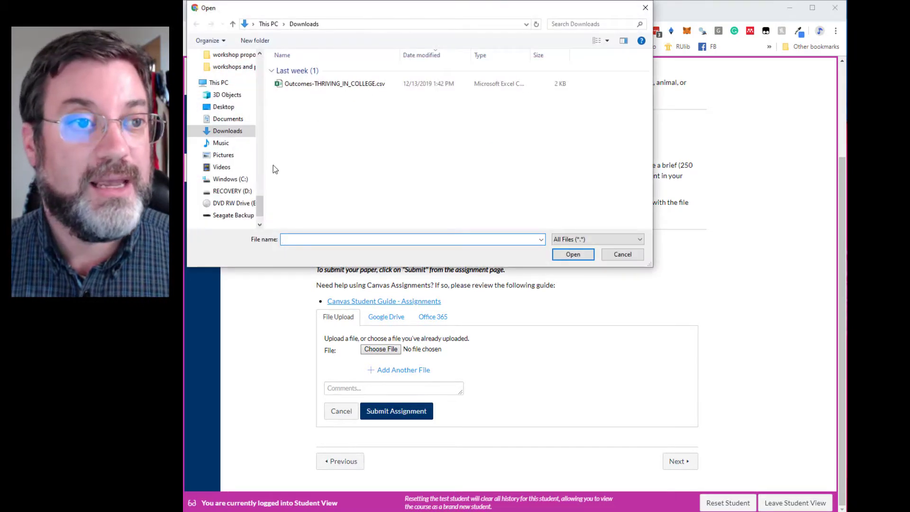
pyautogui.click(226, 108)
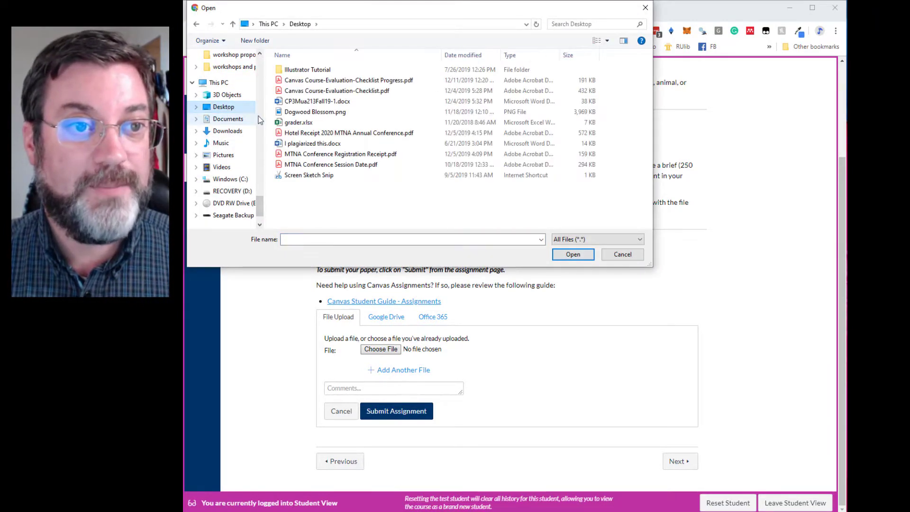
pyautogui.click(297, 144)
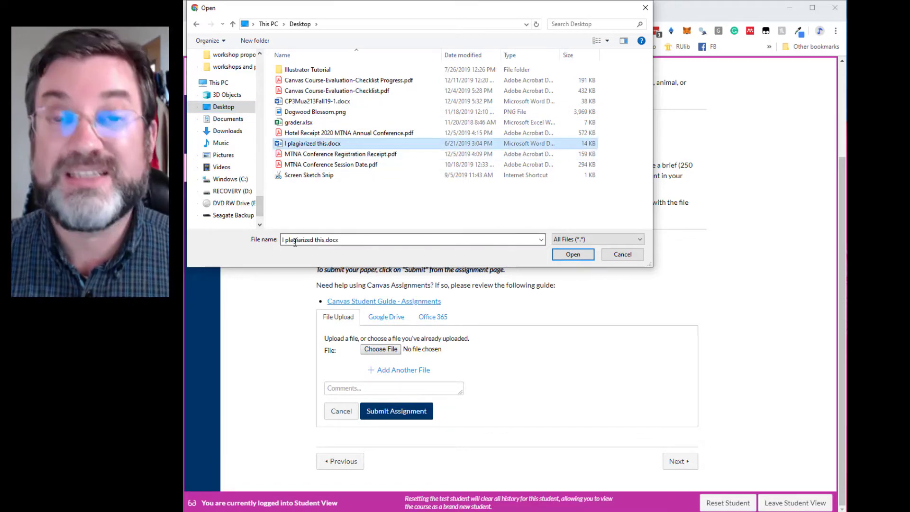
pyautogui.click(571, 254)
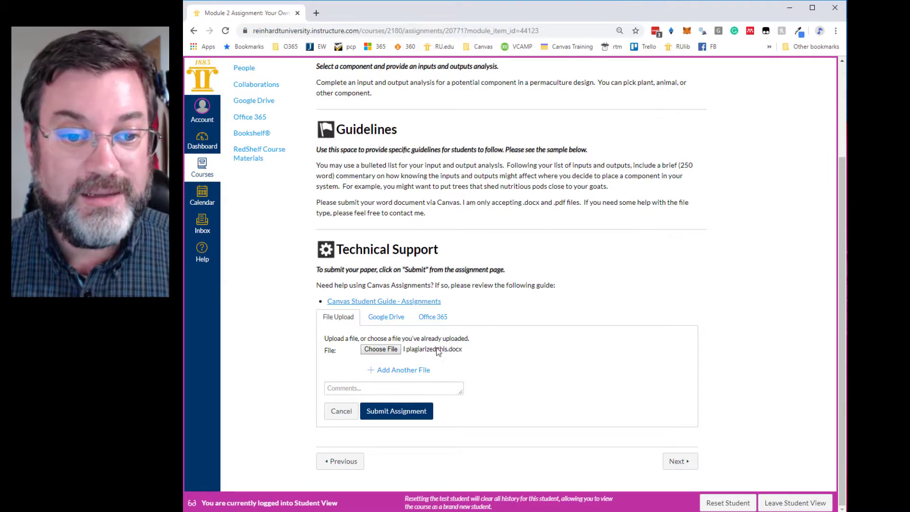
# - Add the comment "Giving a comment" to the submission and submit the assignment
pyautogui.click(379, 389)
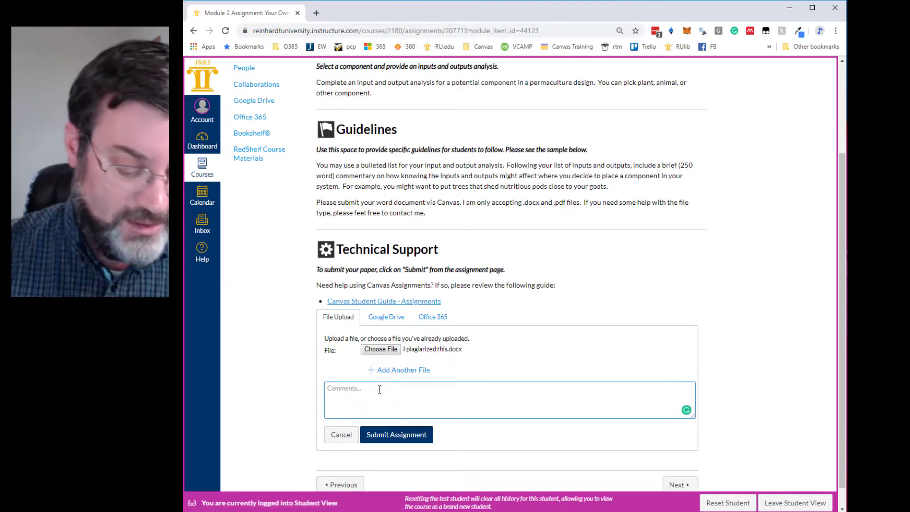
pyautogui.write('Giv')
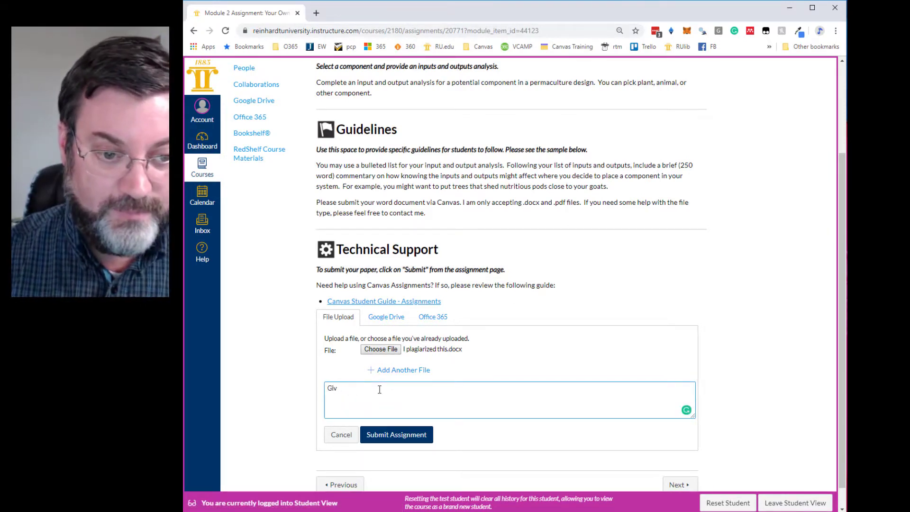
pyautogui.write('ing a comment')
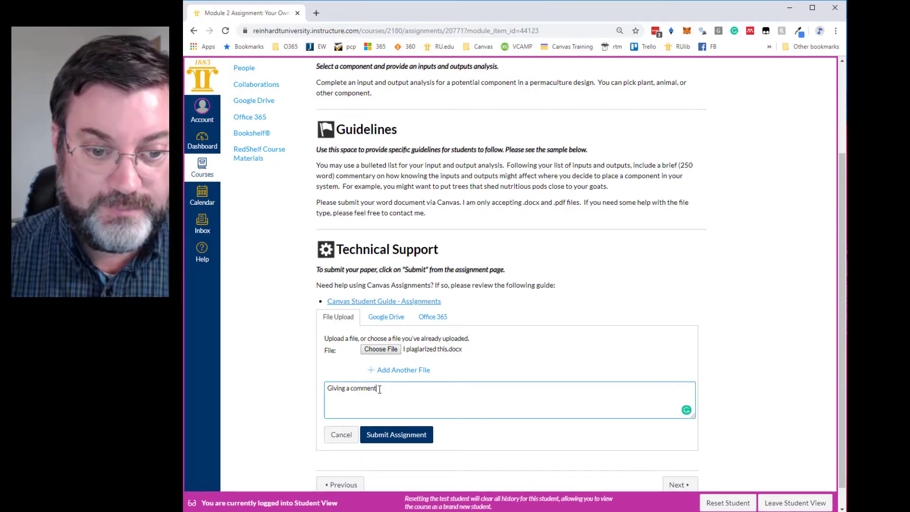
pyautogui.click(391, 436)
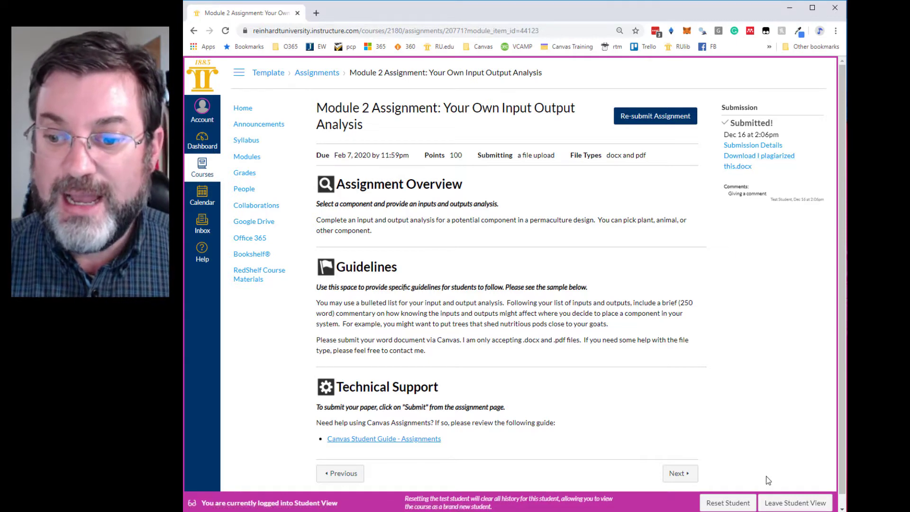
# - Leave Student View and open the Module 2 assignment for grading from the course home page's To Do list
pyautogui.click(784, 502)
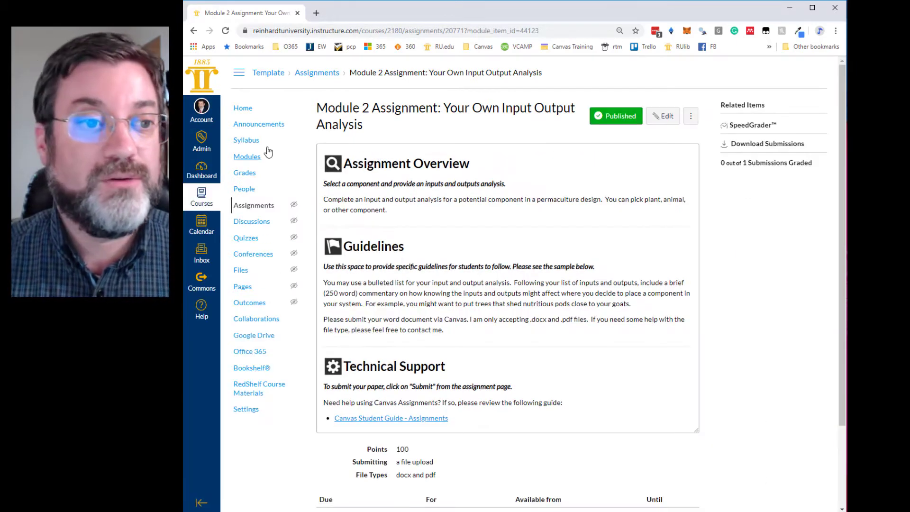
pyautogui.click(251, 155)
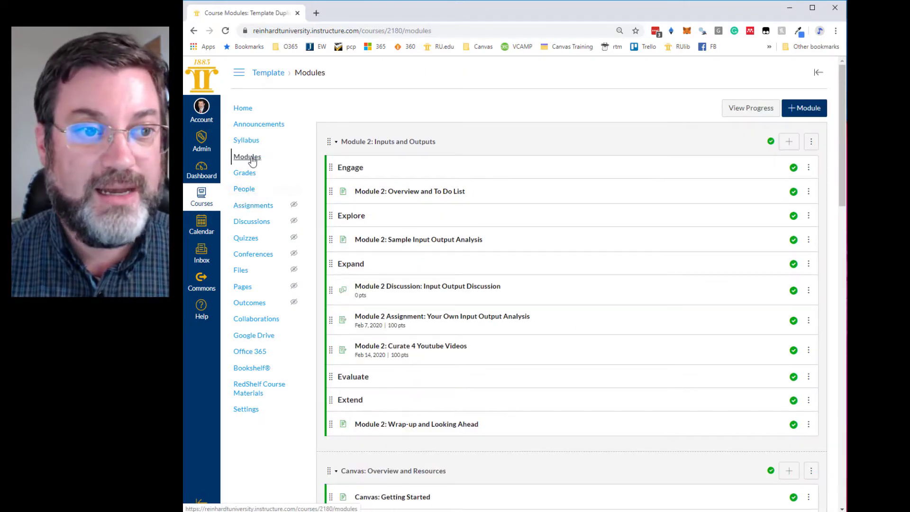
pyautogui.click(244, 108)
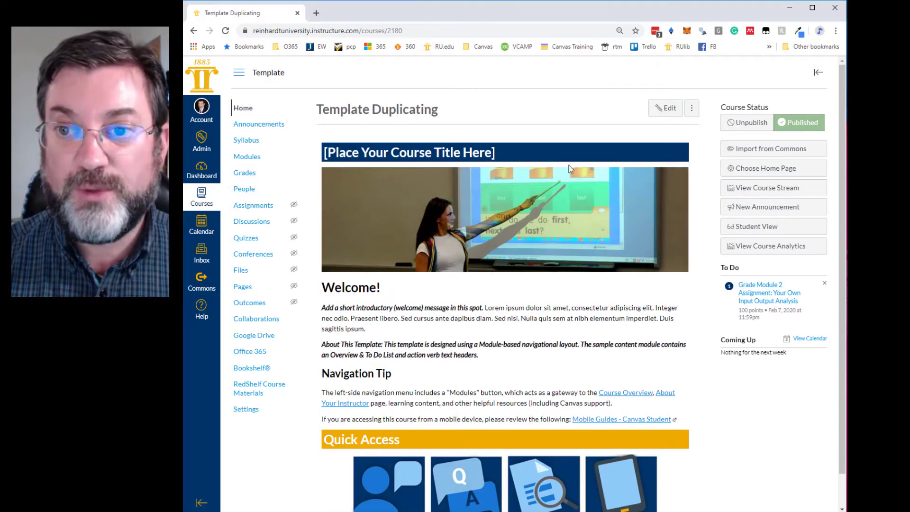
pyautogui.click(756, 303)
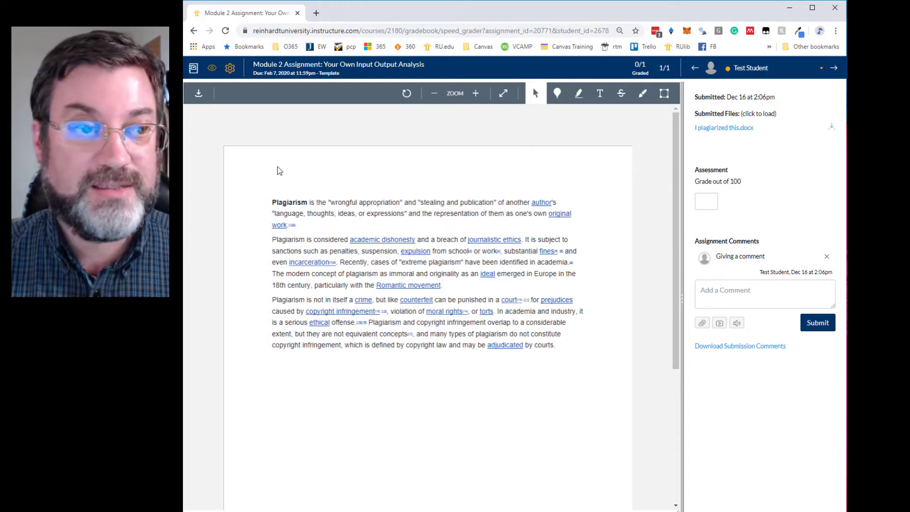
# - Go back to the gradebook and open the Module 2 Input Output Analysis assignment page from the course modules
pyautogui.click(194, 68)
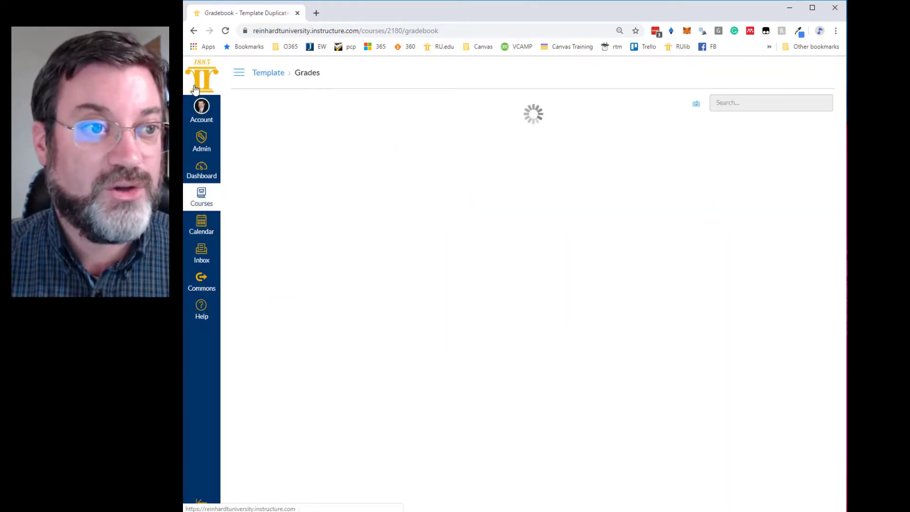
pyautogui.click(238, 73)
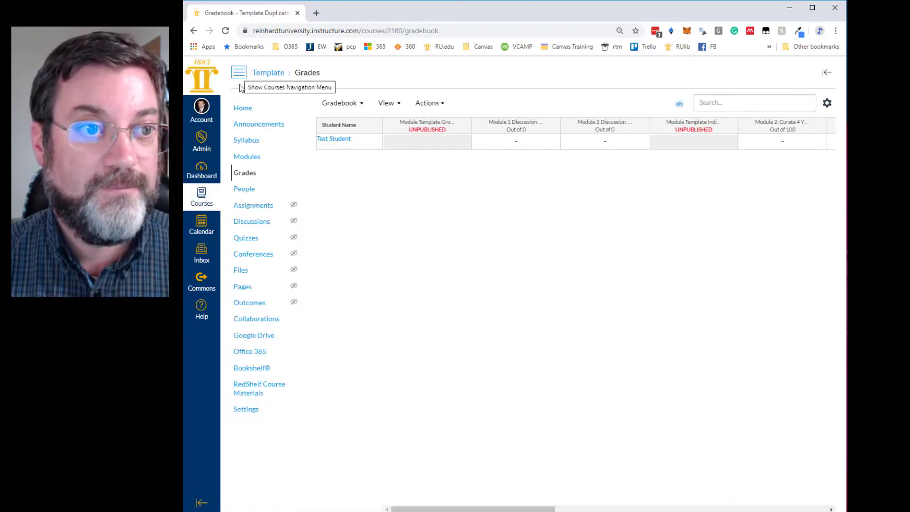
pyautogui.click(246, 159)
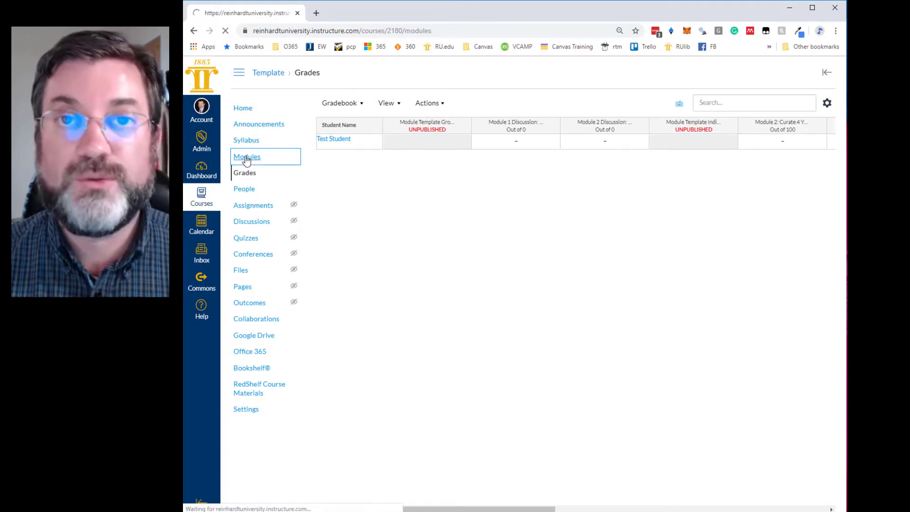
pyautogui.scroll(-2, 409, 207)
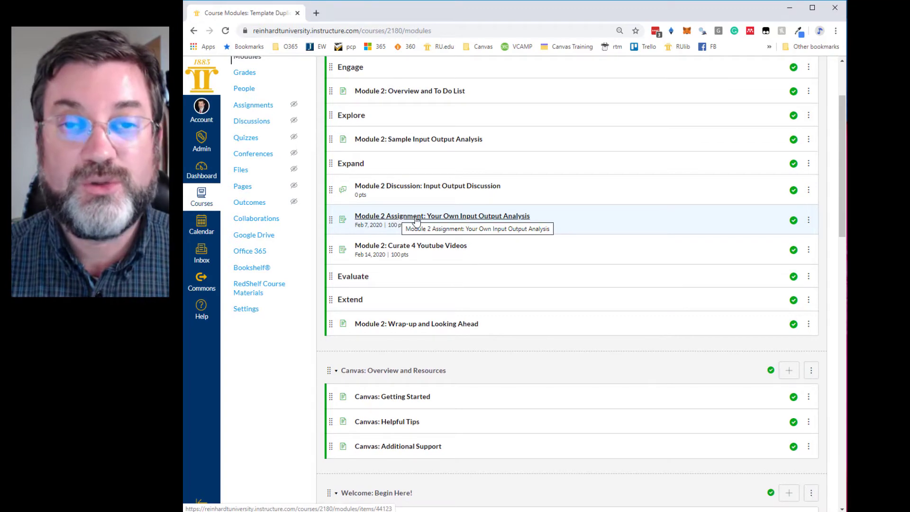
pyautogui.click(400, 219)
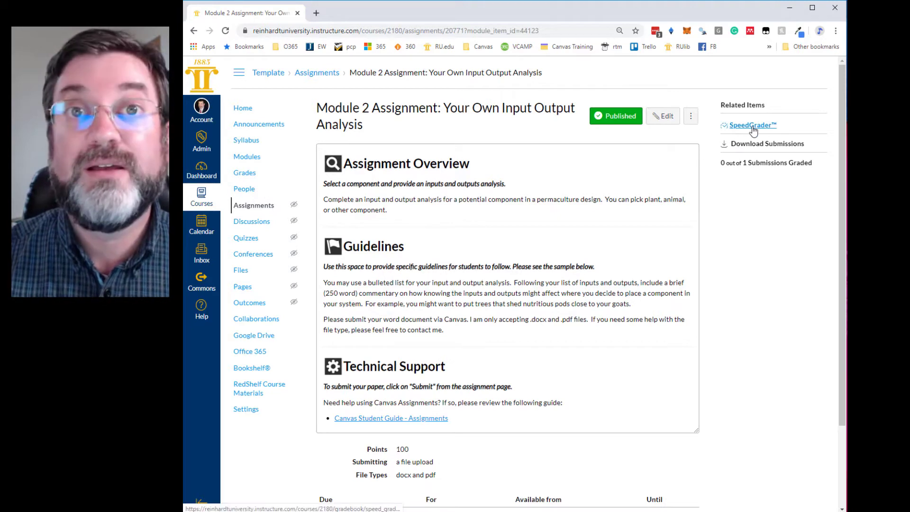
# - View Test Student's submission details for the Module 2 assignment in the gradebook, and close them
pyautogui.click(249, 179)
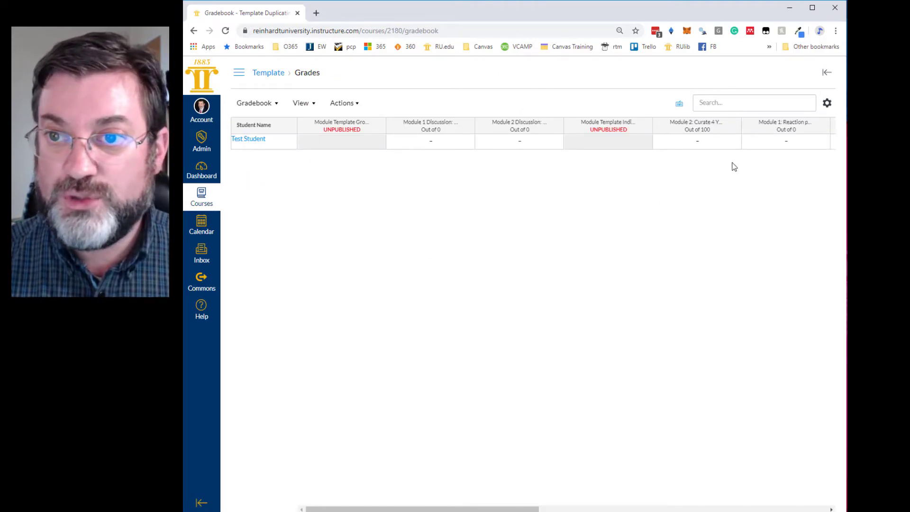
pyautogui.moveTo(508, 509); pyautogui.dragTo(660, 503)
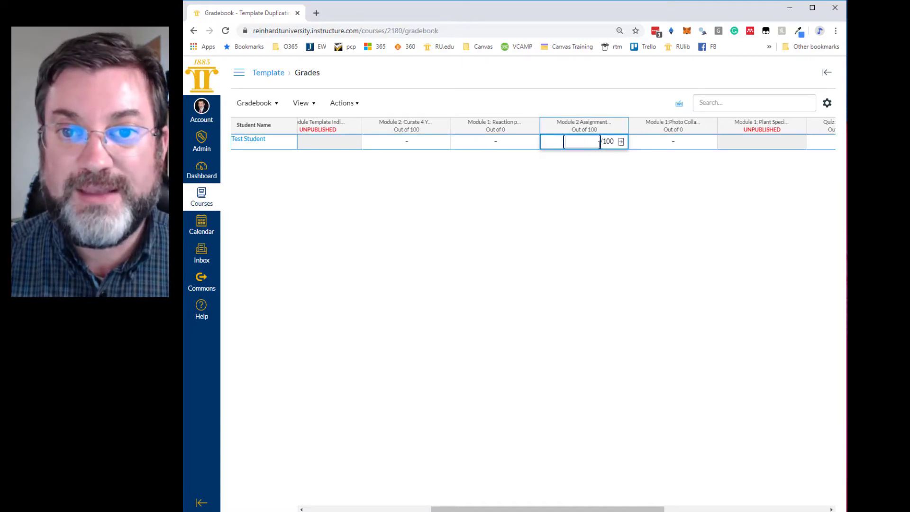
pyautogui.click(621, 142)
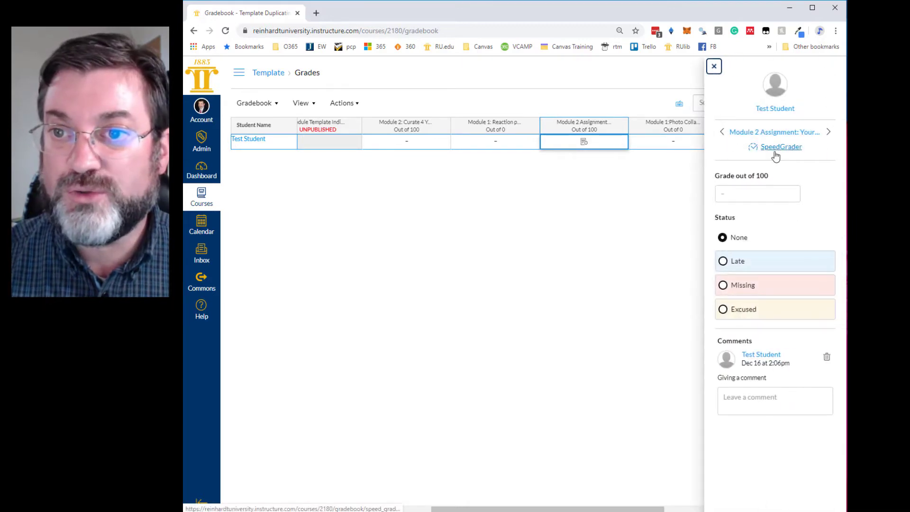
pyautogui.click(322, 142)
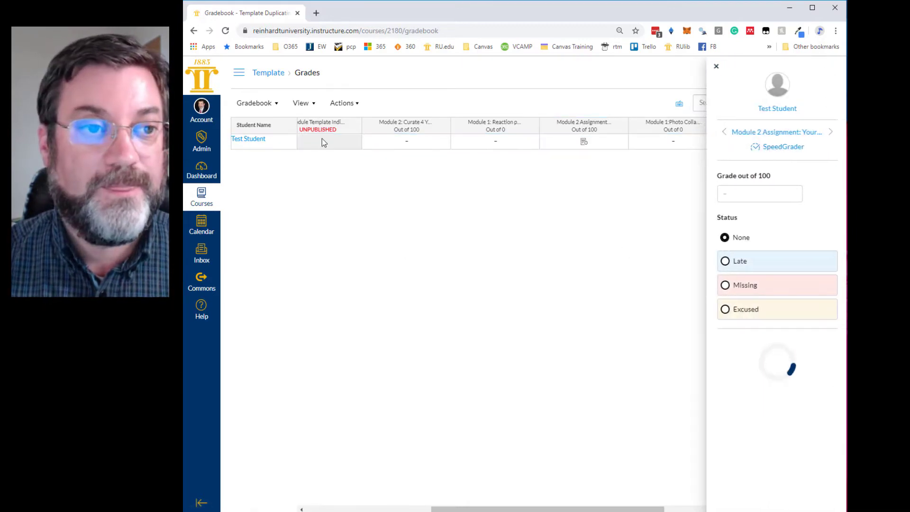
# - Open the Module 2 Input Output Analysis assignment from the course's assignments list and view the submitted document in SpeedGrader
pyautogui.click(239, 72)
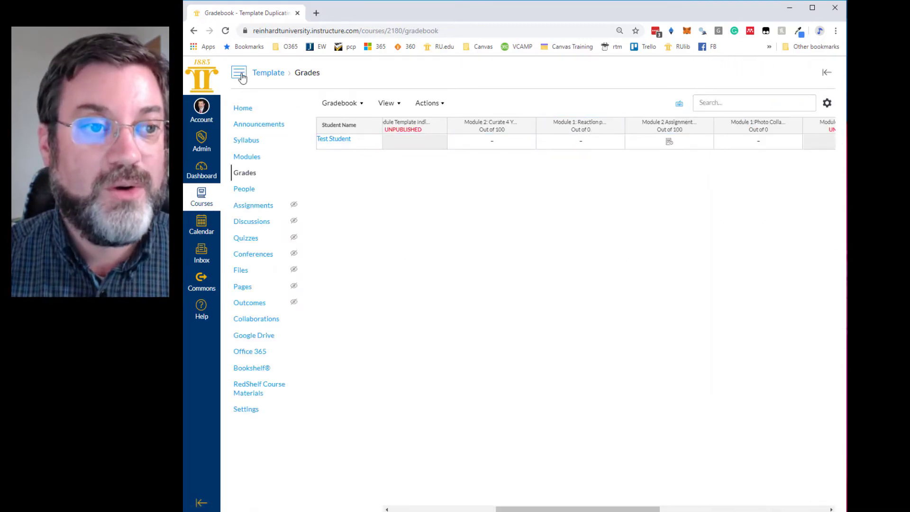
pyautogui.click(246, 207)
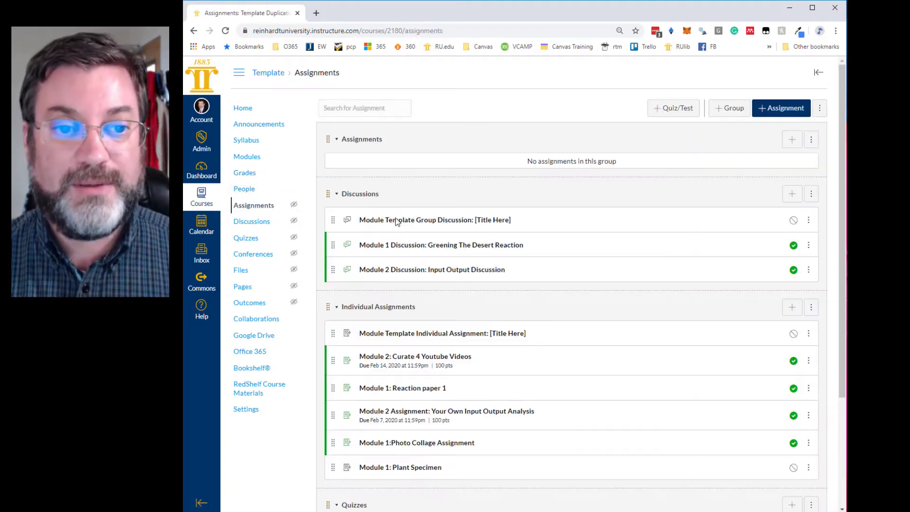
pyautogui.scroll(-4, 464, 235)
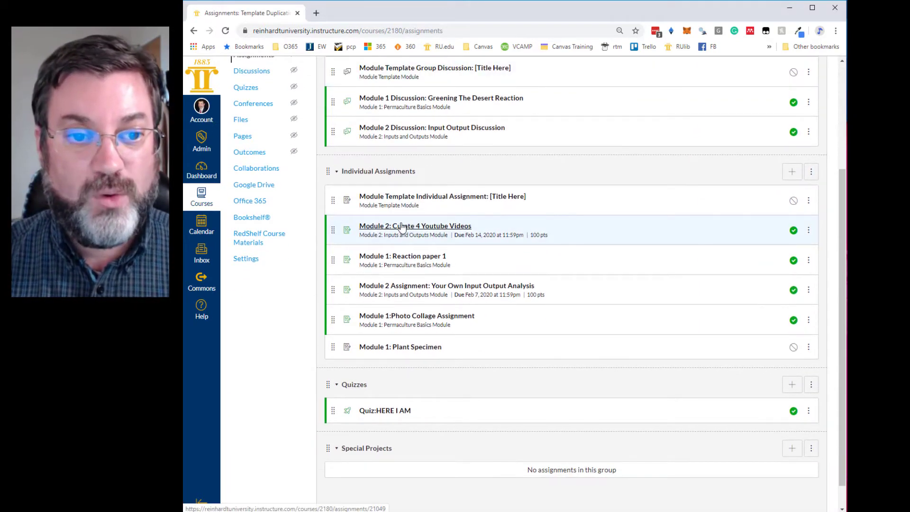
pyautogui.click(404, 286)
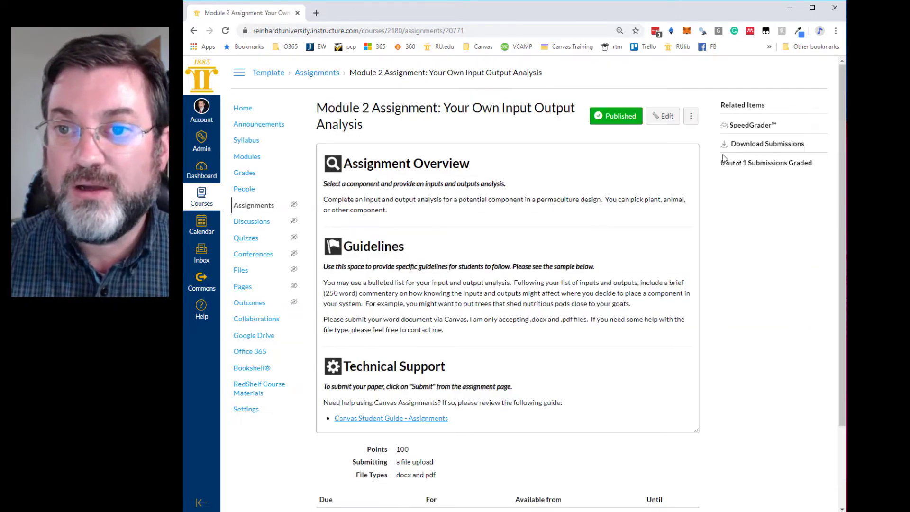
pyautogui.click(743, 126)
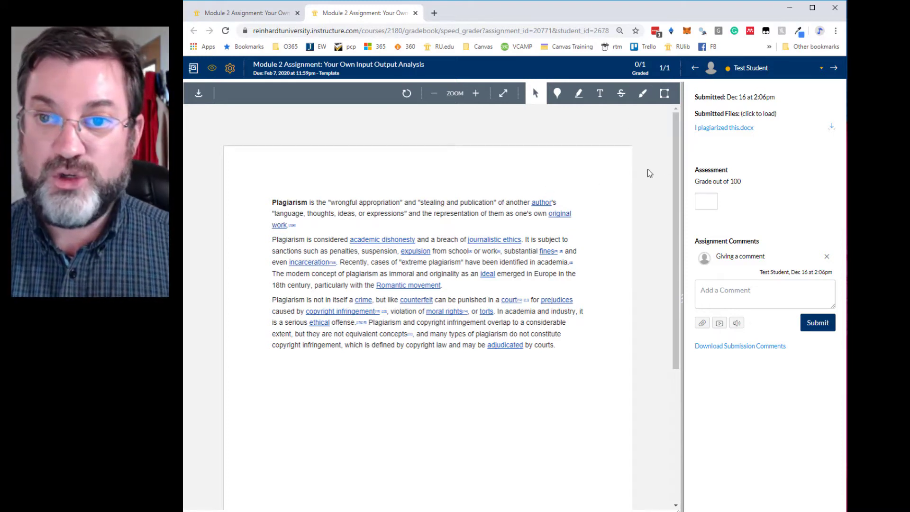
pyautogui.scroll(-4, 450, 241)
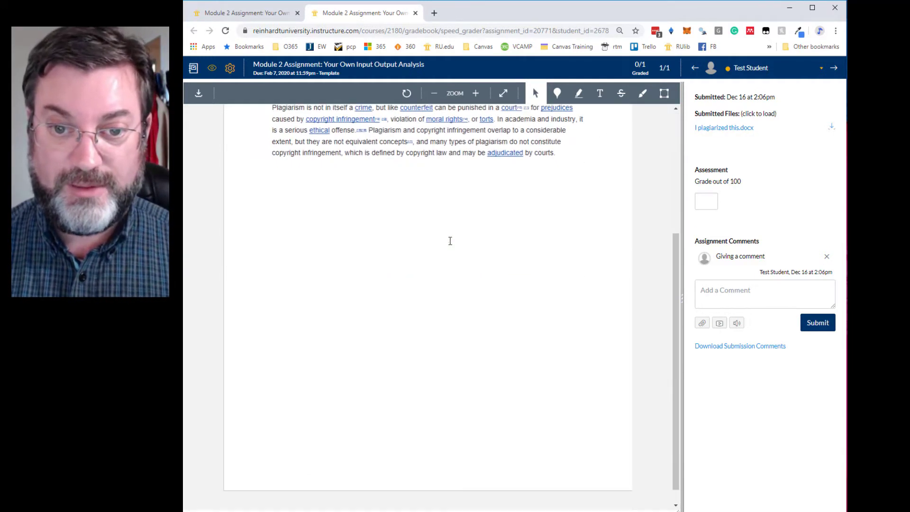
pyautogui.scroll(5, 449, 242)
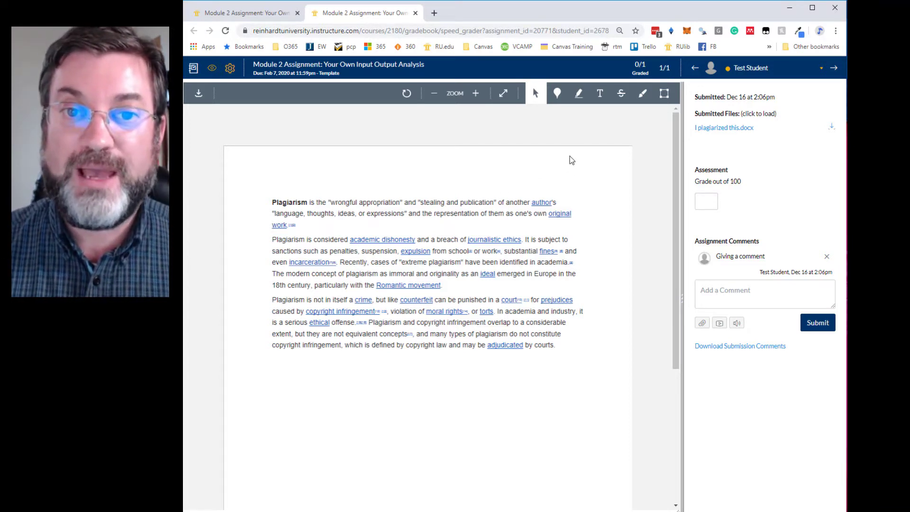
# - Place a red point annotation above the bold word "Plagiarism" with the comment "Why is this bold faced?"
pyautogui.click(558, 94)
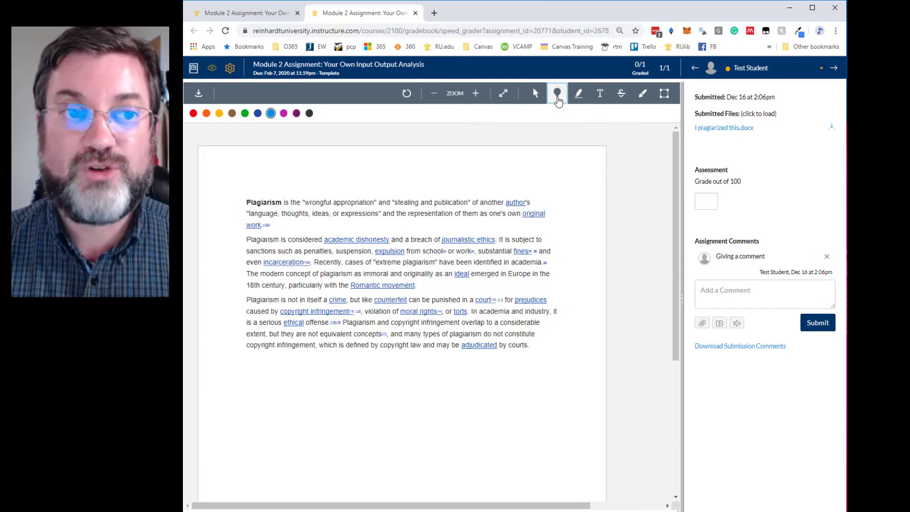
pyautogui.click(194, 115)
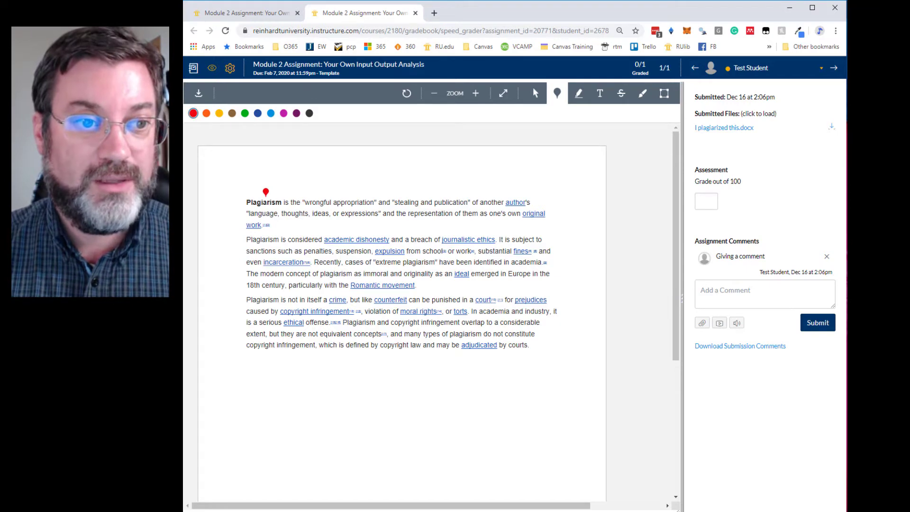
pyautogui.click(264, 189)
pyautogui.write('Why is this bold')
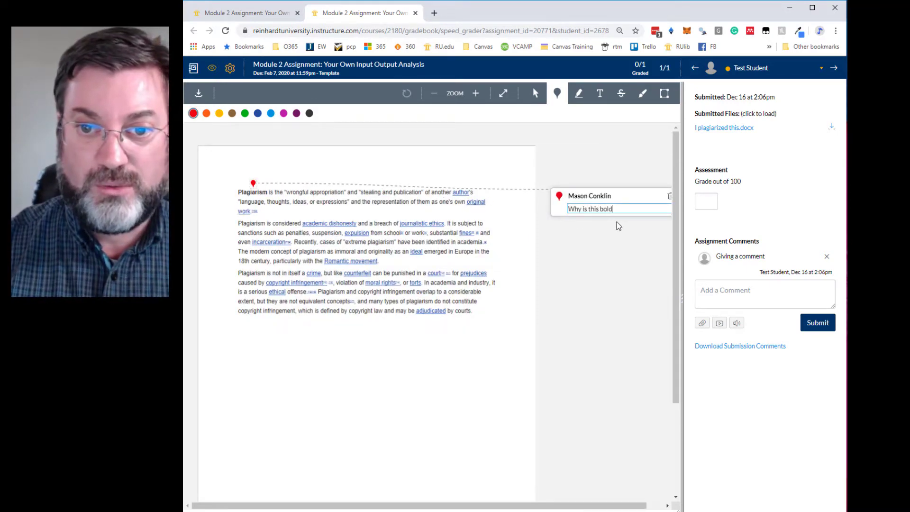
pyautogui.write(' faced?')
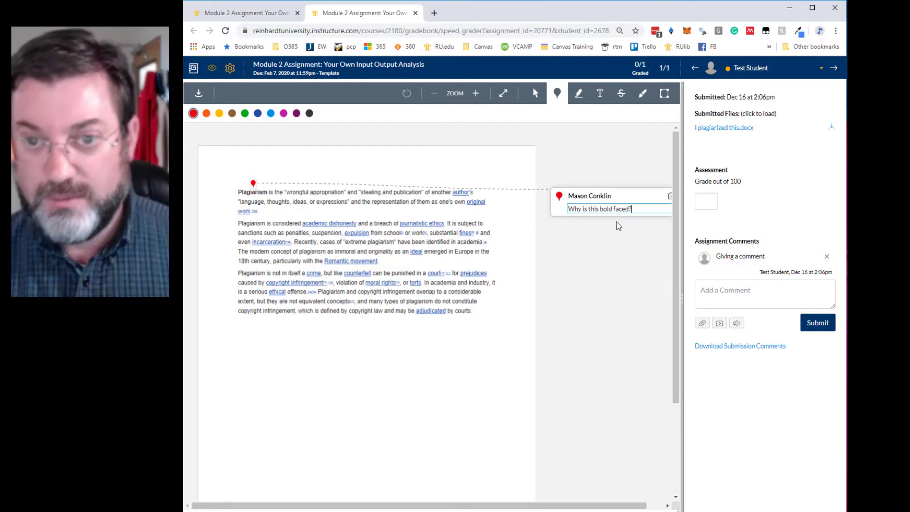
pyautogui.press('Return')
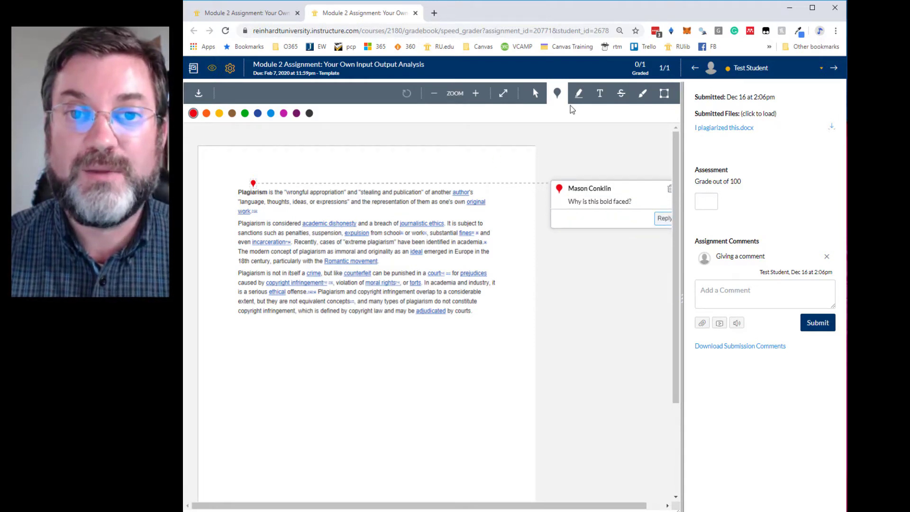
# - Place a blue point annotation above the "academic dishonesty" link with the comment "Thanks for the hyperlinks"
pyautogui.click(270, 114)
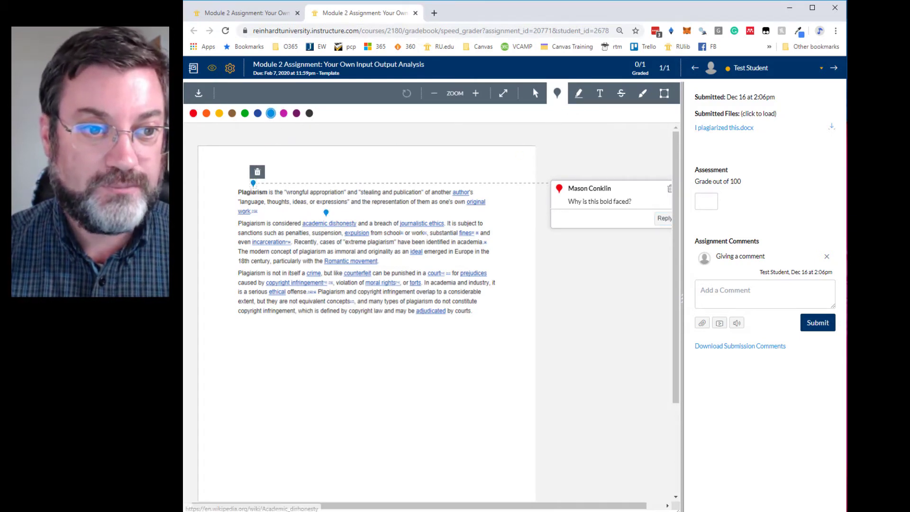
pyautogui.click(325, 213)
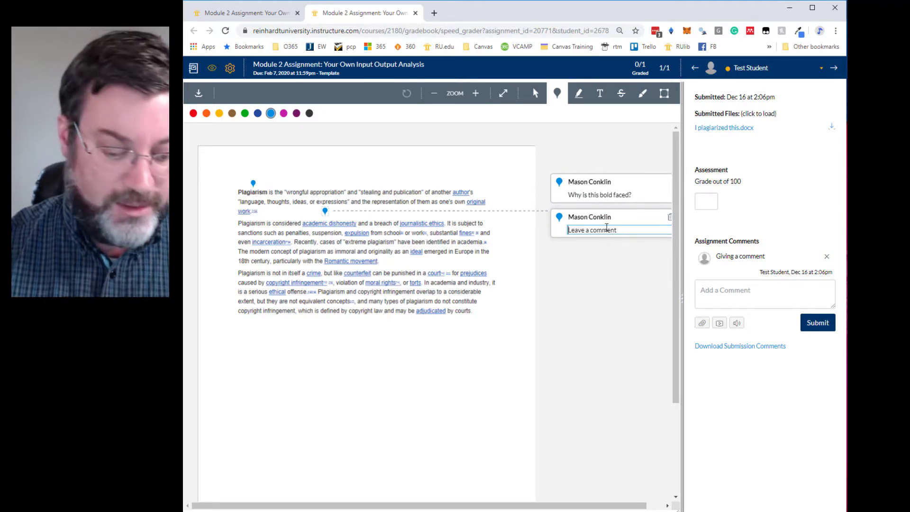
pyautogui.write('Thanks for the hy')
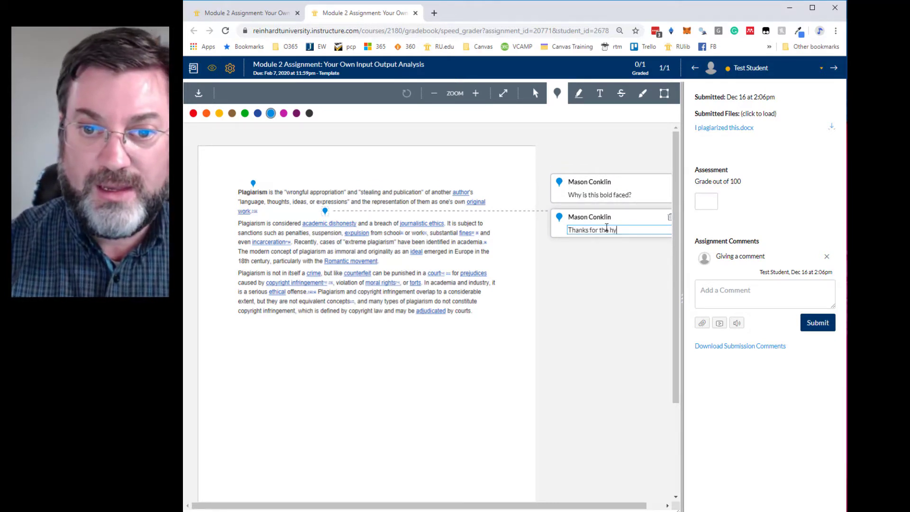
pyautogui.write('perlinks')
pyautogui.press('Return')
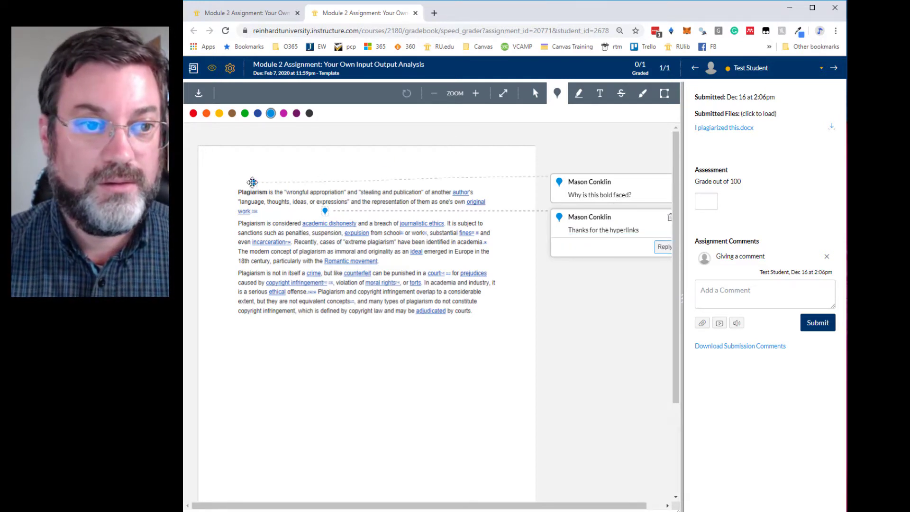
# - Recolor the point annotation above the word "Plagiarism" red and deselect it
pyautogui.click(253, 184)
pyautogui.click(194, 113)
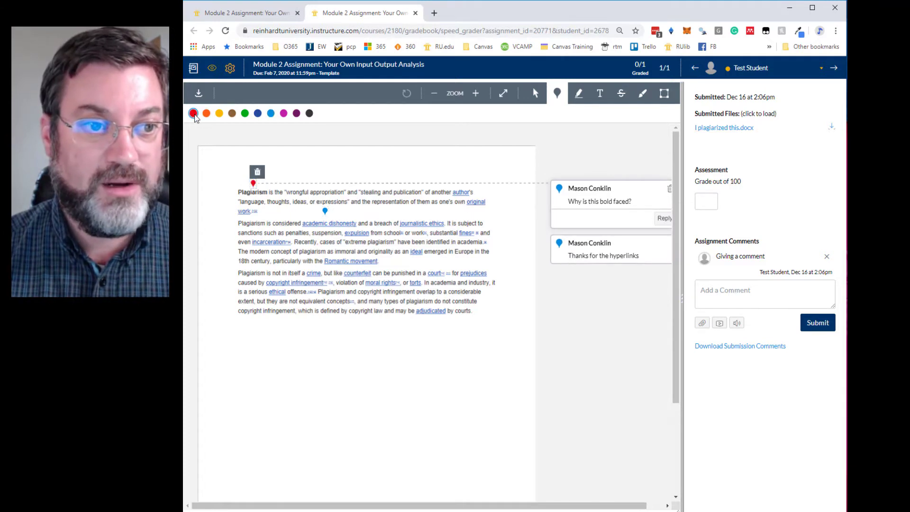
pyautogui.click(613, 362)
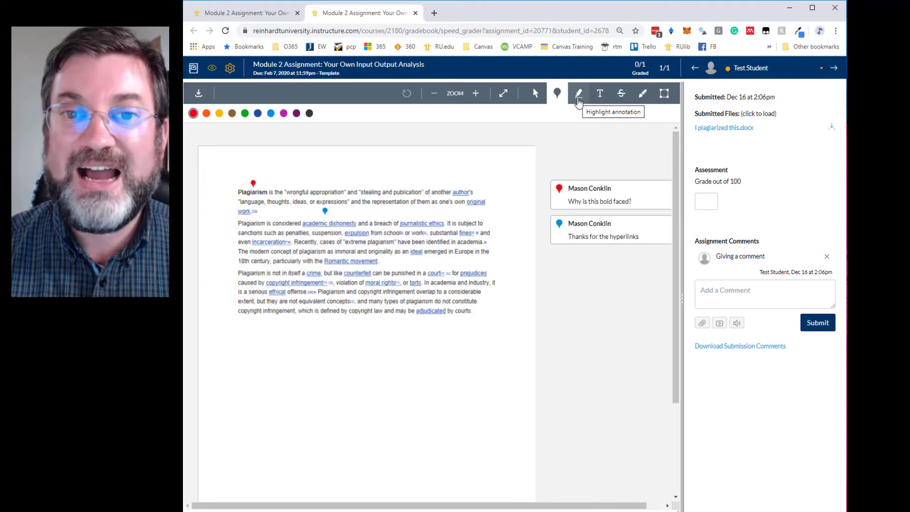
# - Highlight the sentence starting "Recently, cases of" in yellow and attach the comment "Leave a comment about the highligh."
pyautogui.click(579, 102)
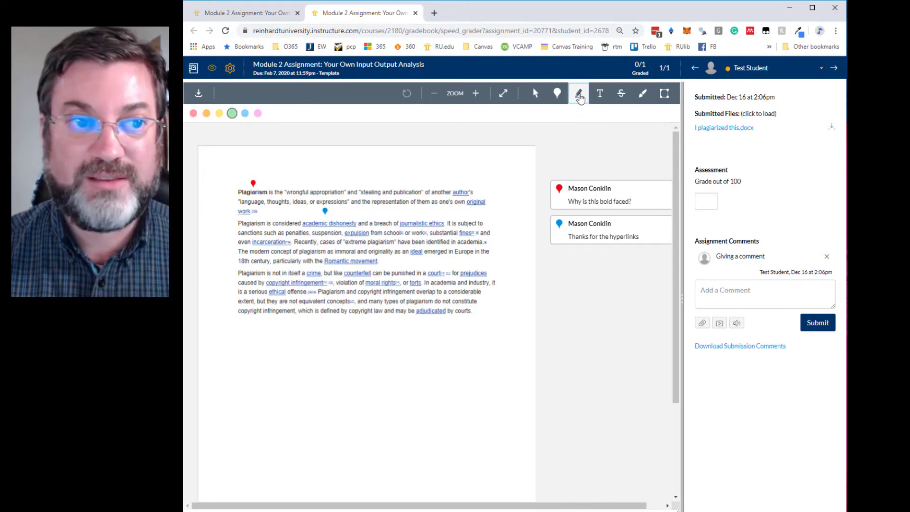
pyautogui.click(220, 117)
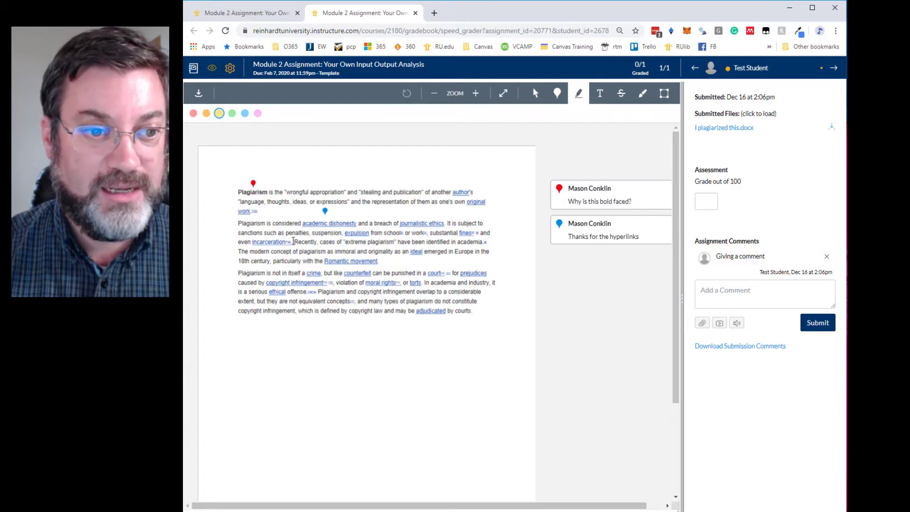
pyautogui.moveTo(293, 241); pyautogui.dragTo(484, 242)
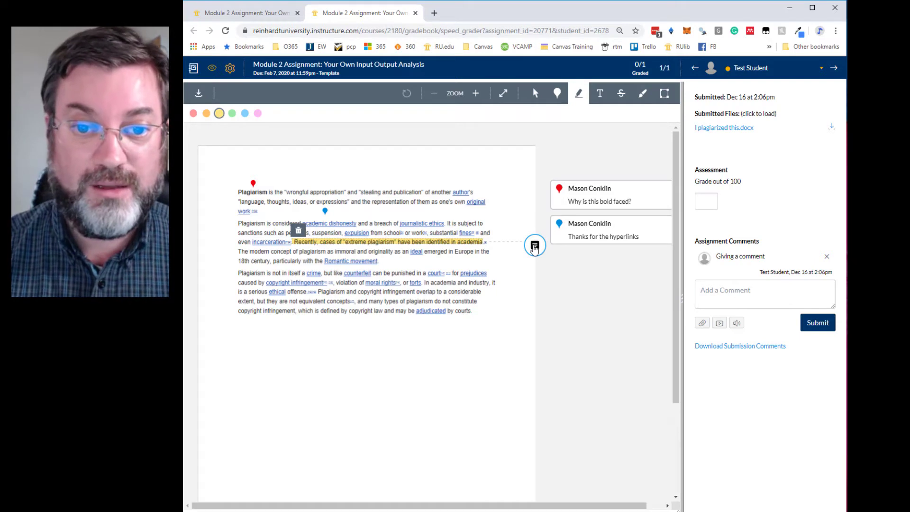
pyautogui.click(535, 246)
pyautogui.write('Lea')
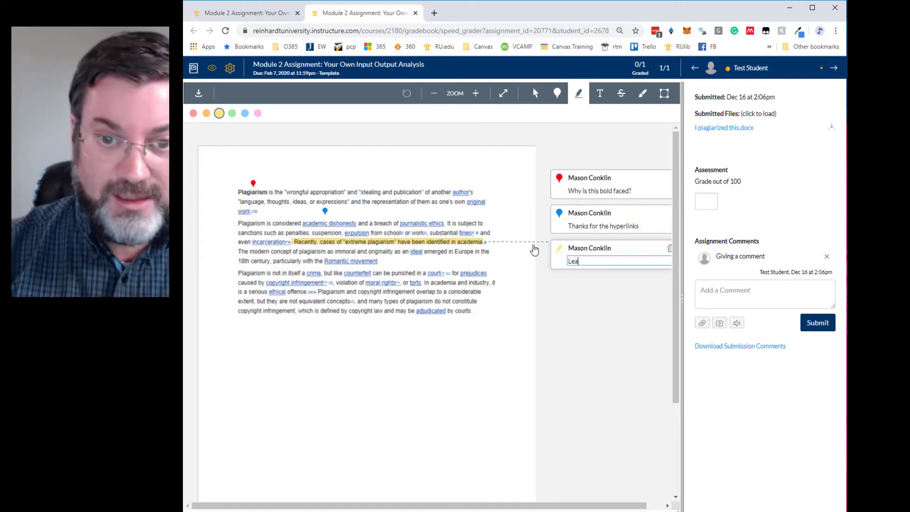
pyautogui.write('ve a comment abou')
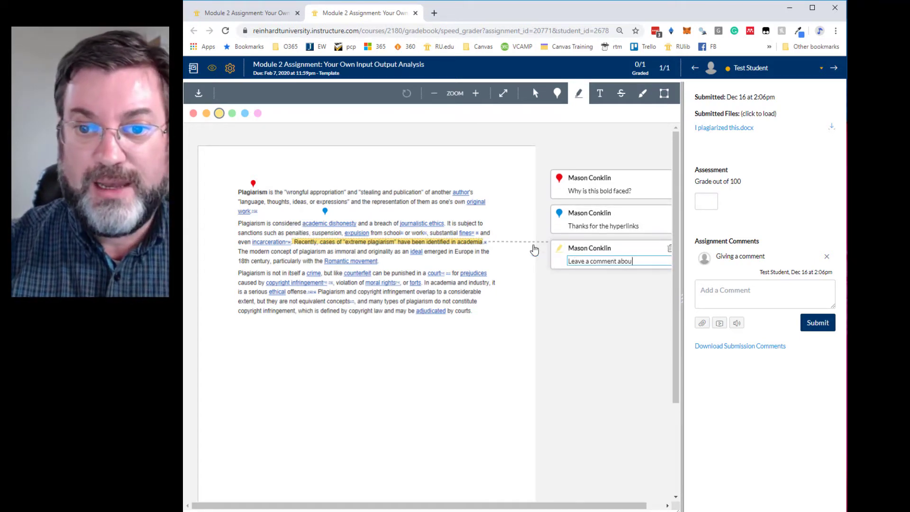
pyautogui.write(' t')
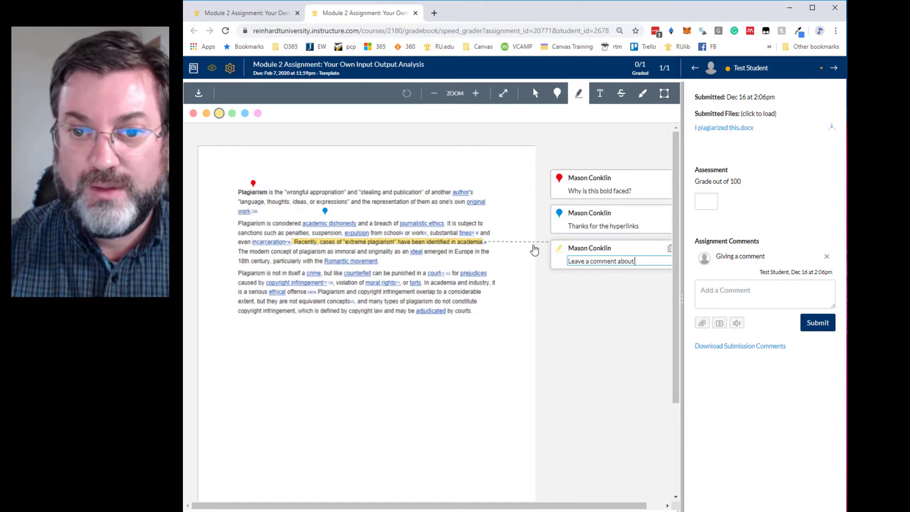
pyautogui.write('ht the highligh.')
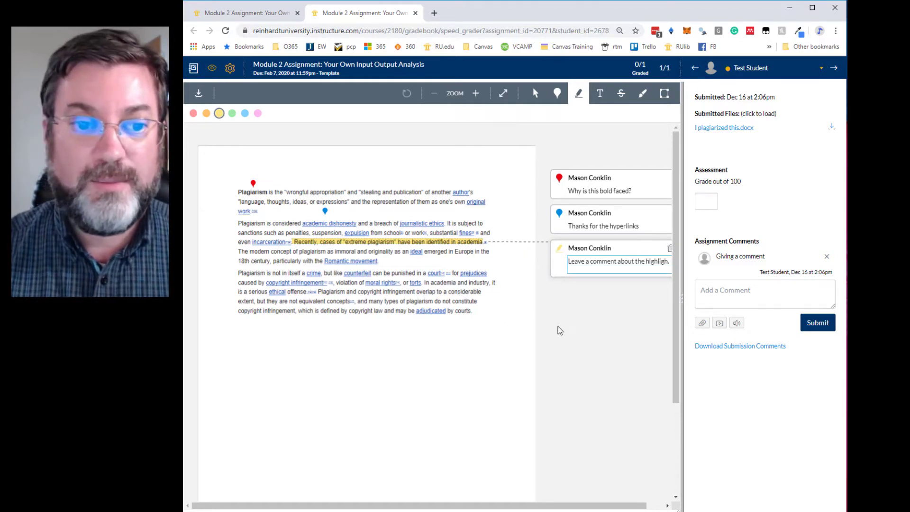
pyautogui.click(578, 370)
# - Strike out "but they are not equivalent concepts" in red and attach the comment "not needed here."
pyautogui.click(620, 93)
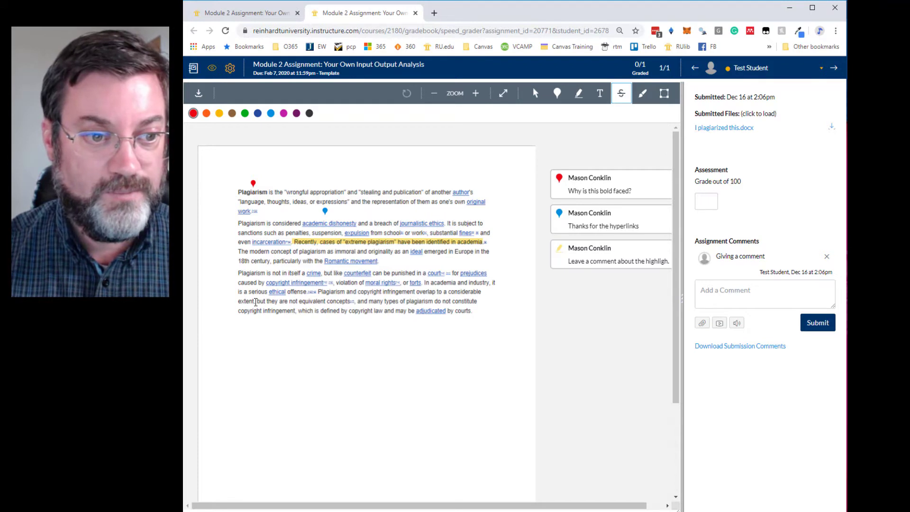
pyautogui.moveTo(256, 302); pyautogui.dragTo(351, 301)
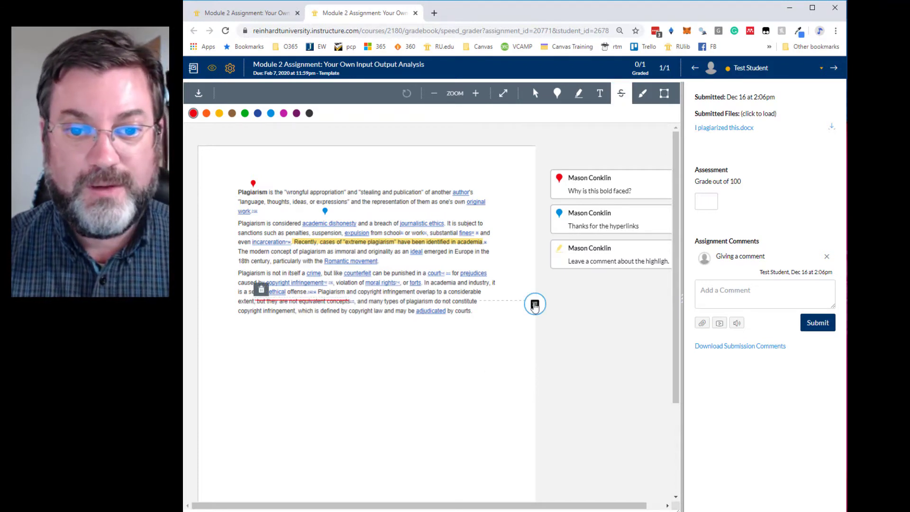
pyautogui.click(535, 304)
pyautogui.write('U')
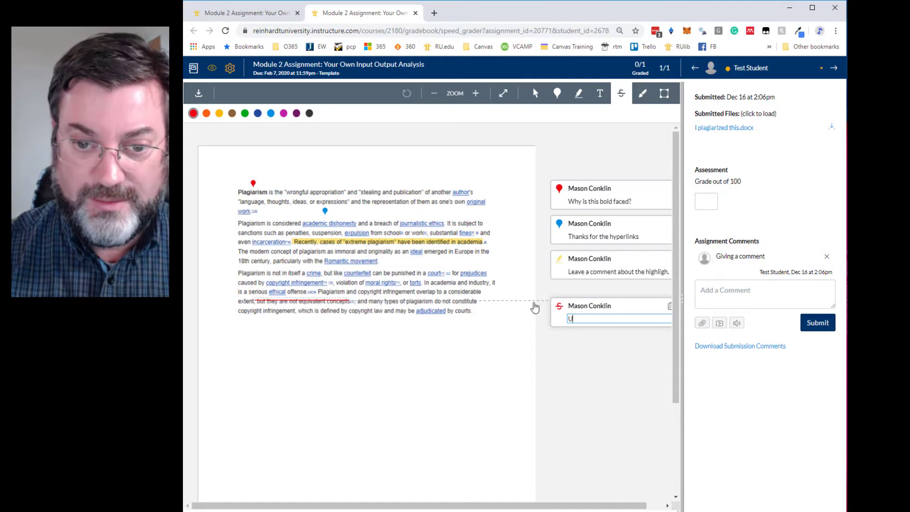
pyautogui.press('BackSpace')
pyautogui.write('not needed here.')
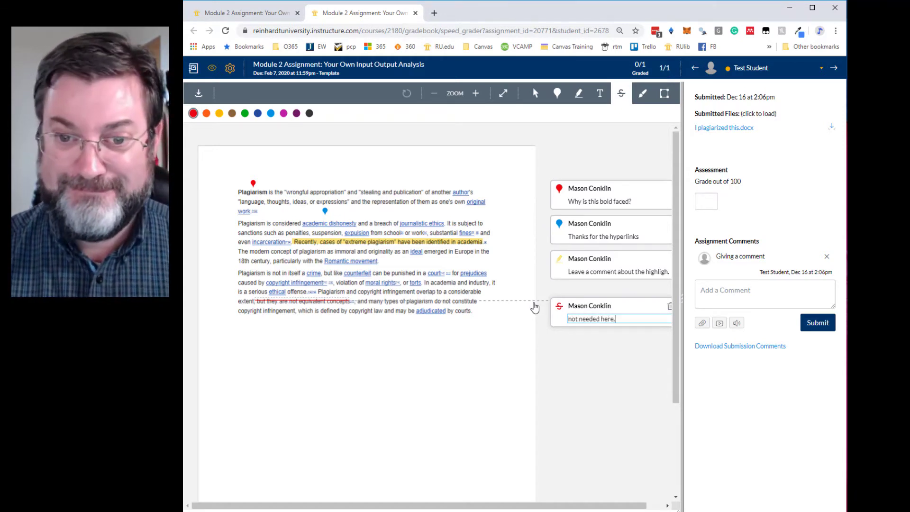
pyautogui.press('Return')
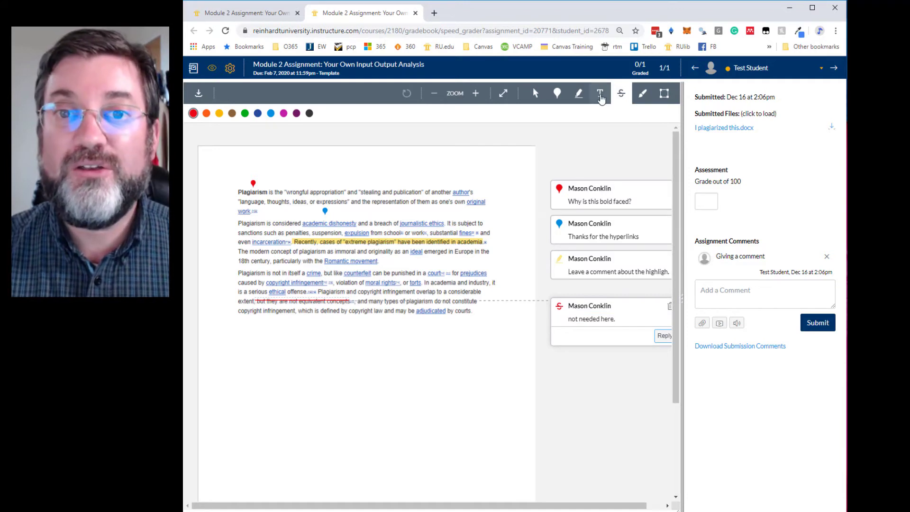
# - Add the free text annotation "Type text directly on to the submission." below the last paragraph
pyautogui.click(600, 93)
pyautogui.click(255, 339)
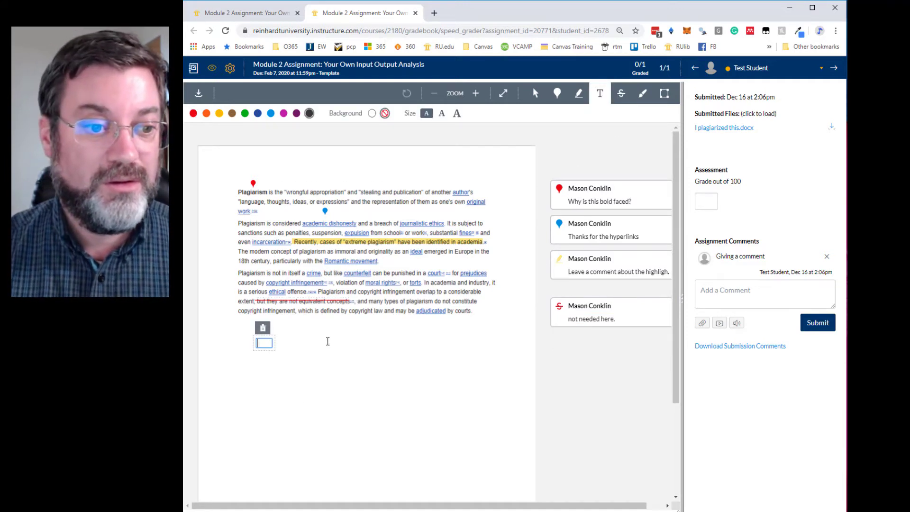
pyautogui.write('Type tex')
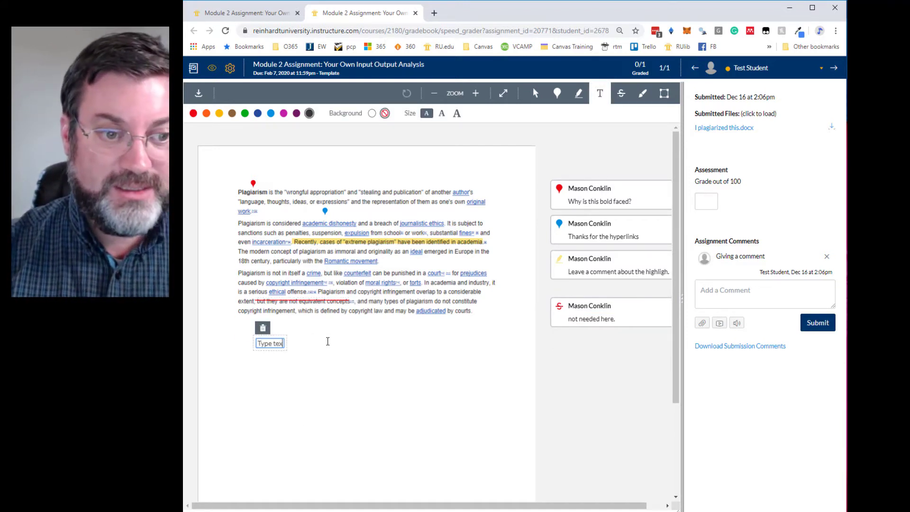
pyautogui.write('t direc')
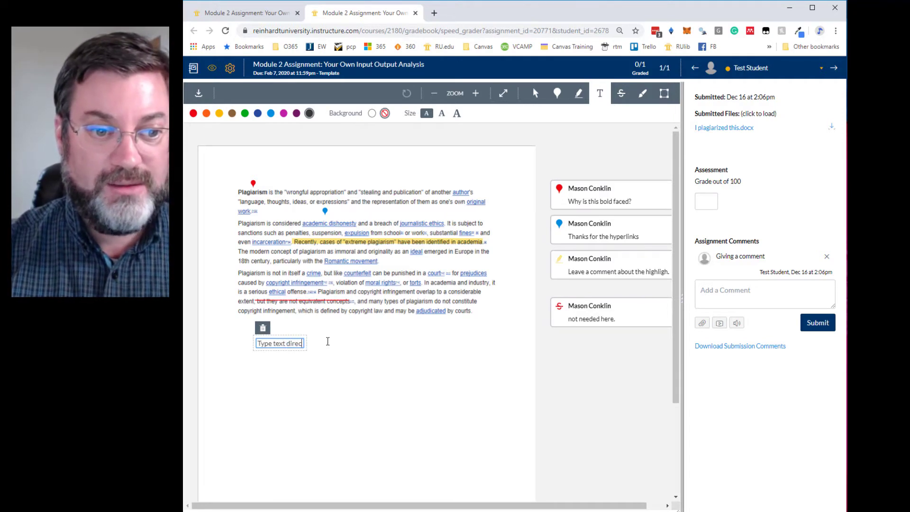
pyautogui.write('tly on to the')
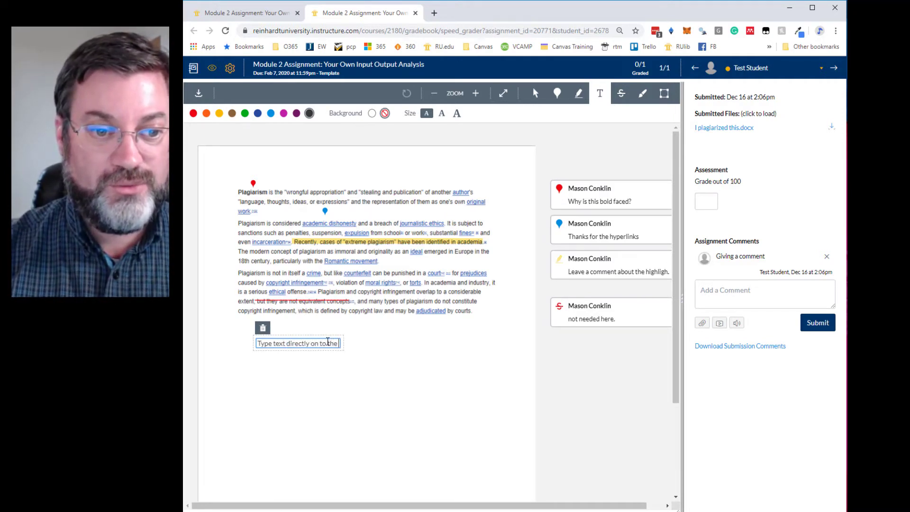
pyautogui.write(' summission.')
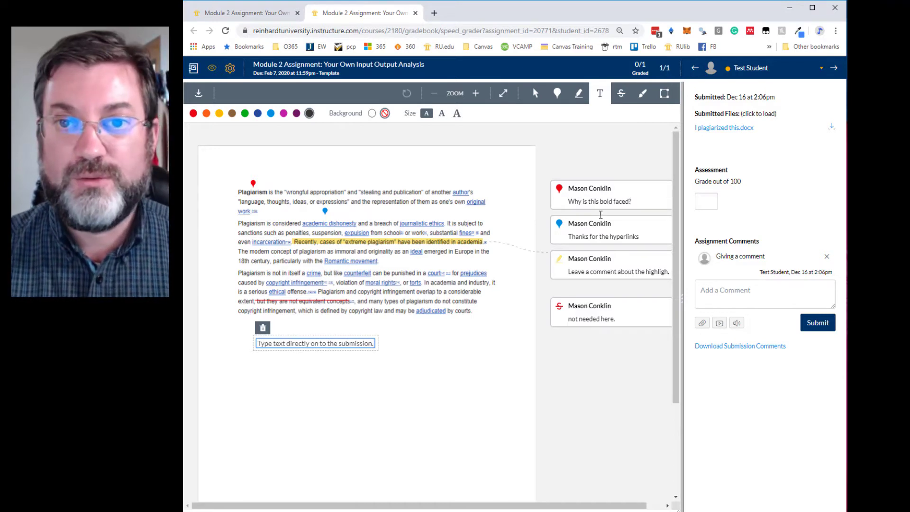
# - Draw a thick blue freehand loop around the middle of the submission's text, enclosing most of the second paragraph
pyautogui.click(642, 93)
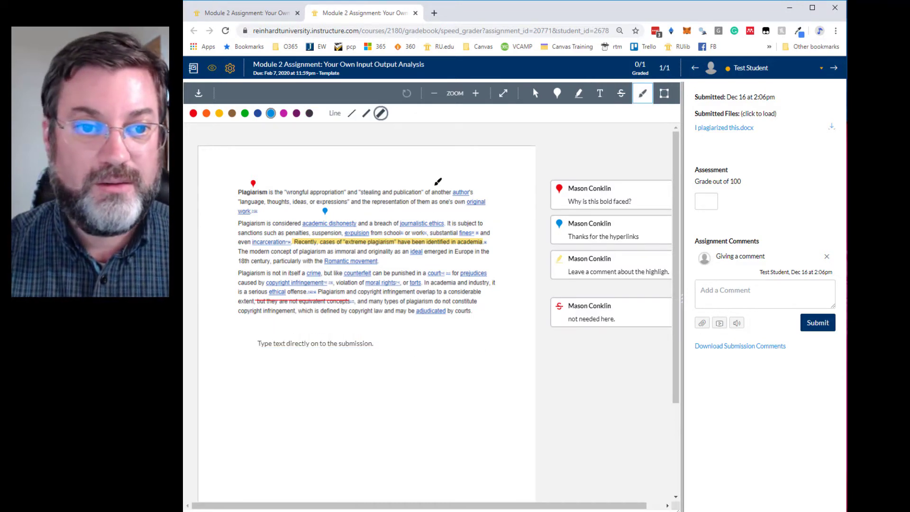
pyautogui.moveTo(436, 182)
pyautogui.mouseDown()
pyautogui.moveTo(277, 255)
pyautogui.moveTo(461, 202)
pyautogui.moveTo(424, 177)
pyautogui.mouseUp()
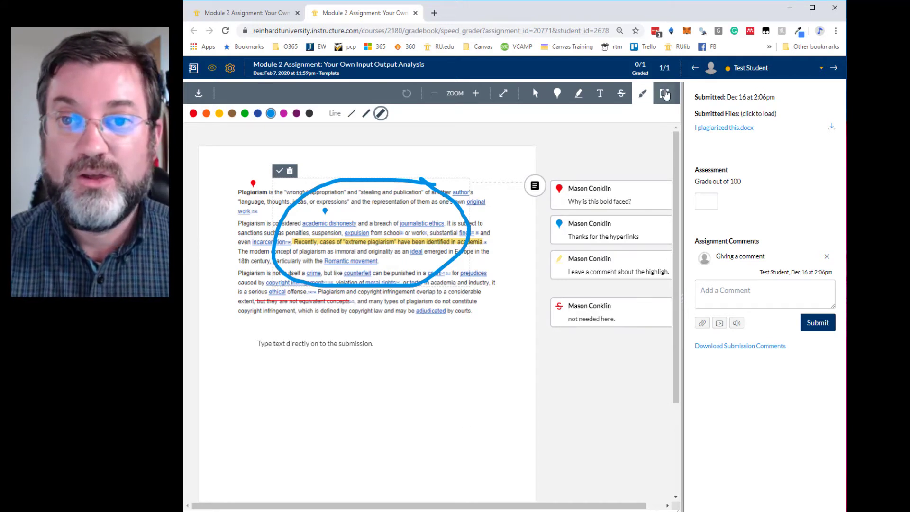
# - Add a blue area annotation over the end of the last paragraph with the comment "Be careful with sweeping statements."
pyautogui.click(664, 93)
pyautogui.moveTo(400, 301); pyautogui.dragTo(512, 339)
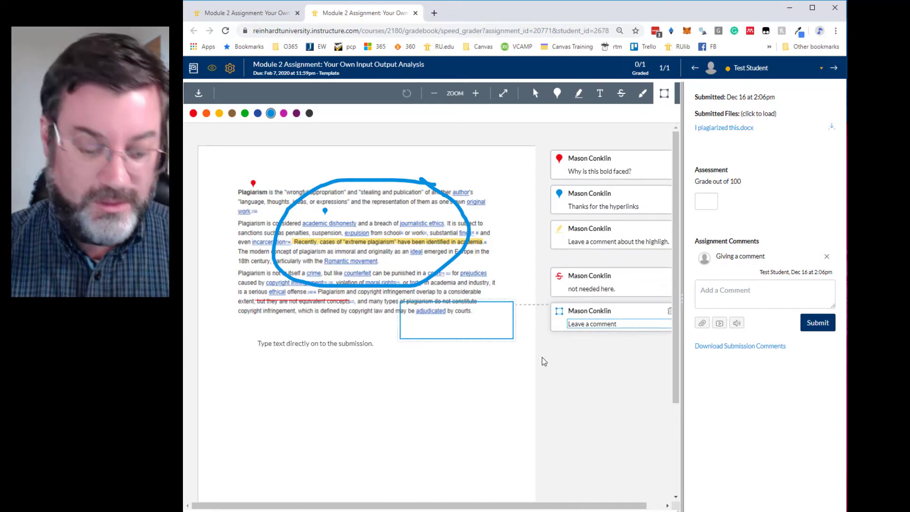
pyautogui.write('Be carefu')
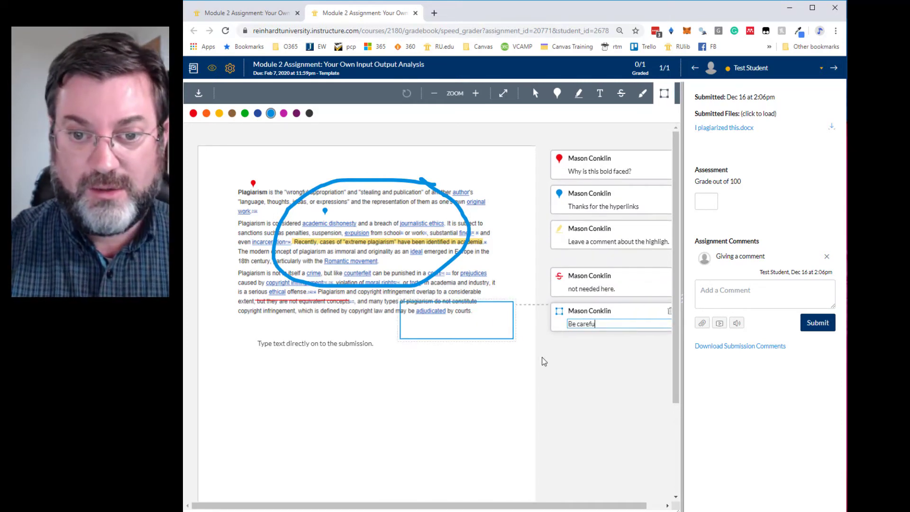
pyautogui.write('l')
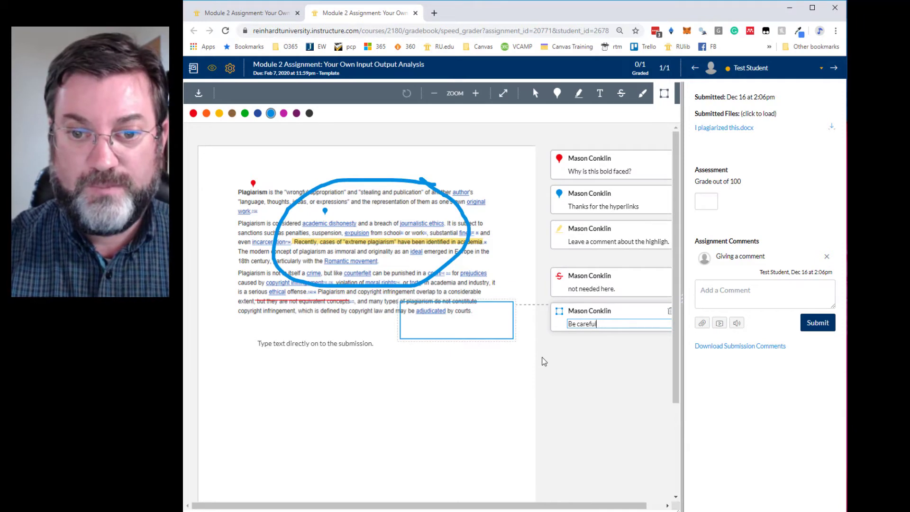
pyautogui.write(' with sweeping')
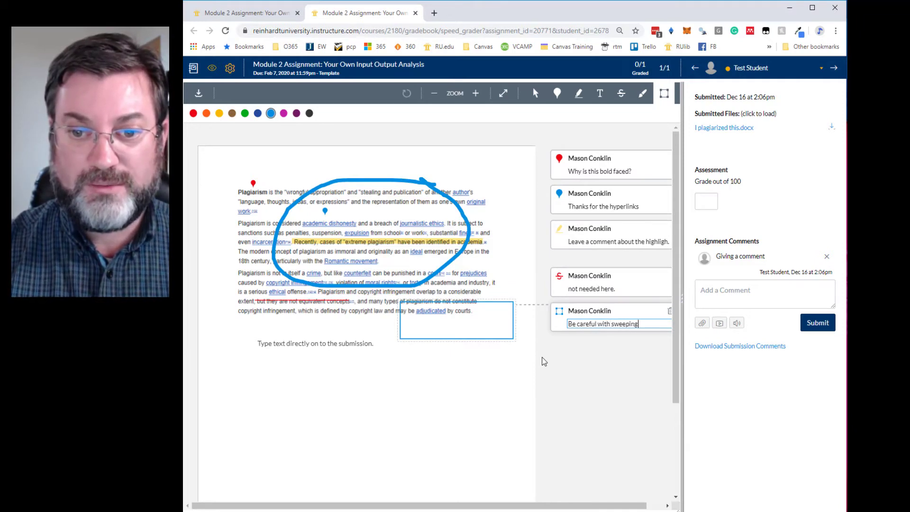
pyautogui.write(' statements.')
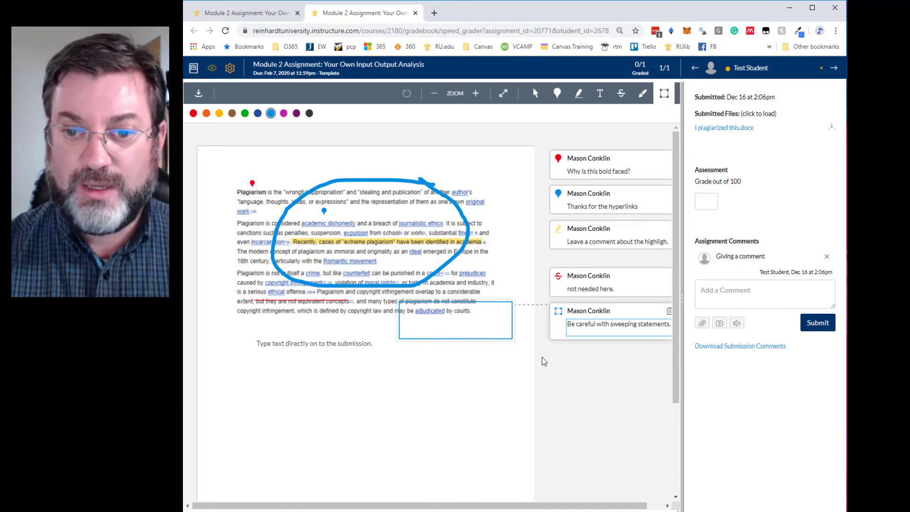
pyautogui.click(544, 361)
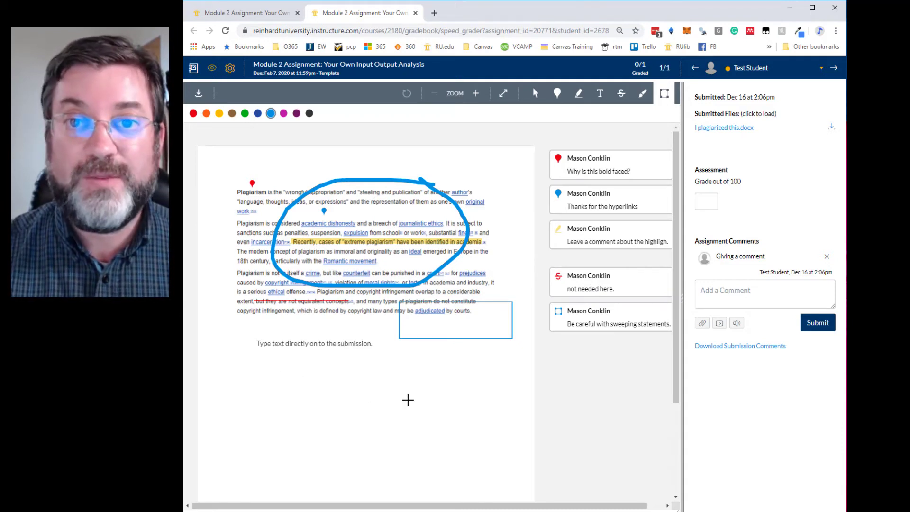
# - Submit the assignment comment "Wish you had not copied this from Wikipedia. And the article on plagiarism, to boot."
pyautogui.click(730, 298)
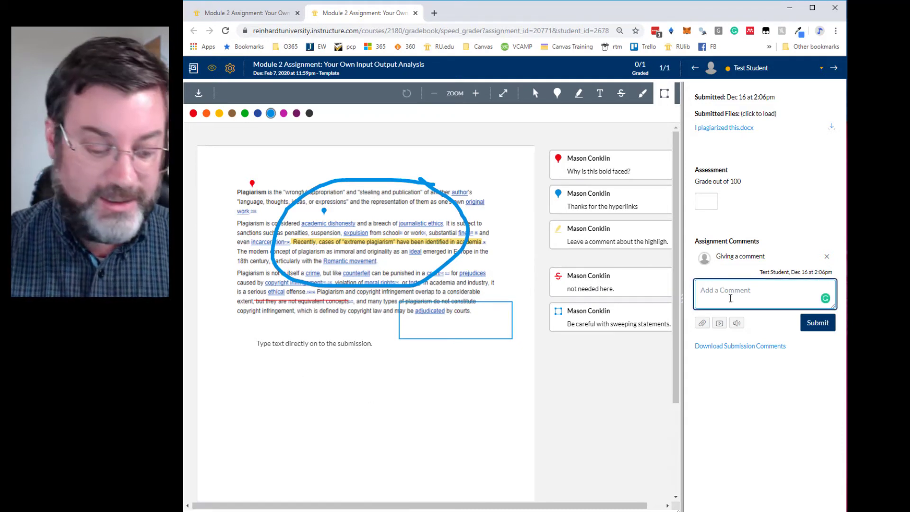
pyautogui.write('Good')
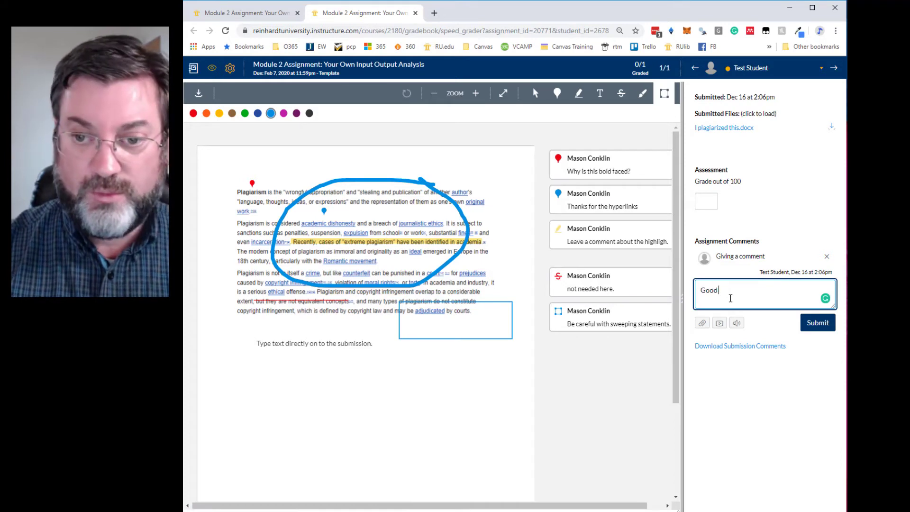
pyautogui.write(' work.  Wis')
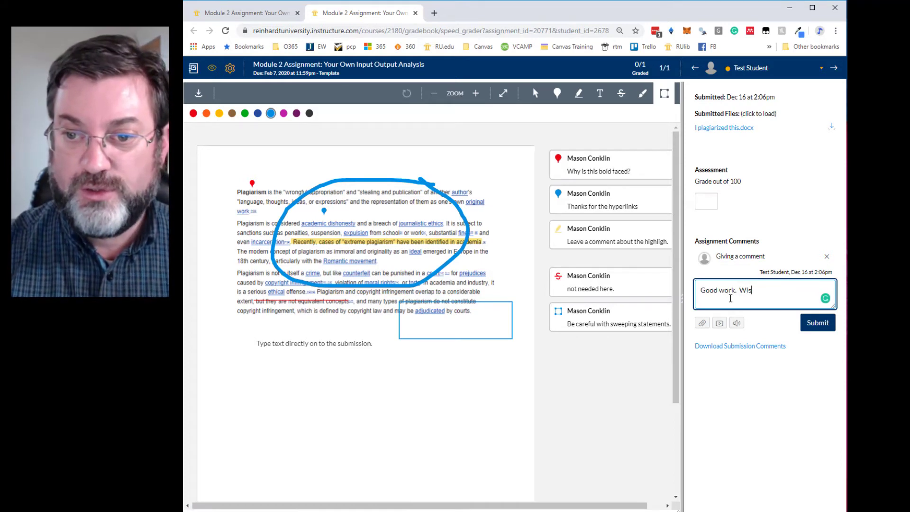
pyautogui.write('h you had not co')
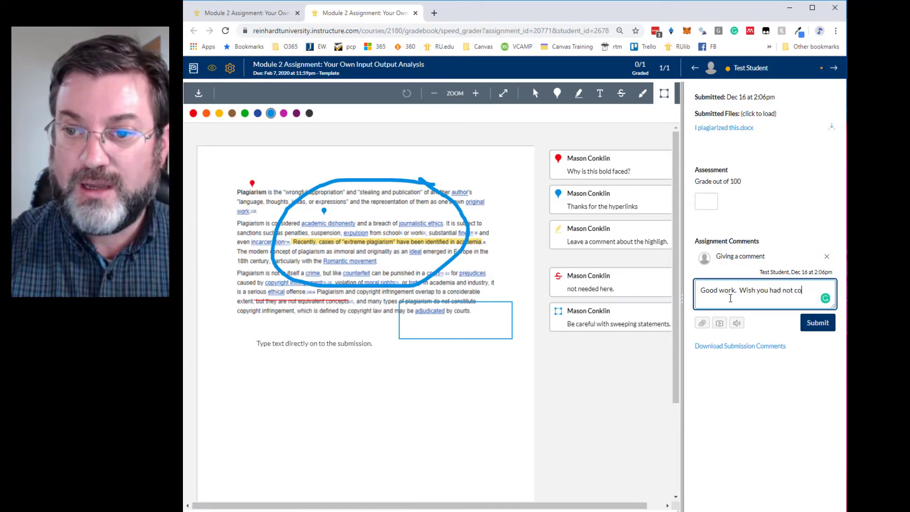
pyautogui.write('pied this from')
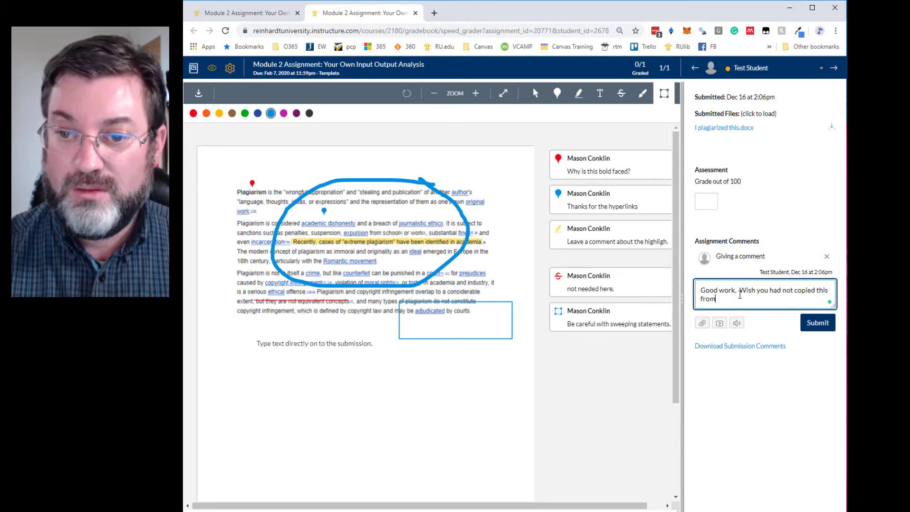
pyautogui.moveTo(739, 291); pyautogui.dragTo(696, 292)
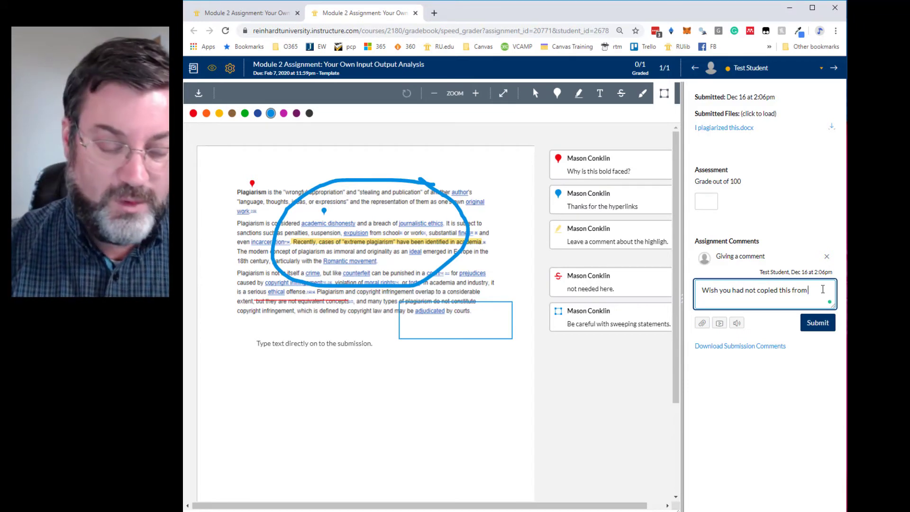
pyautogui.write('Wikipedia.')
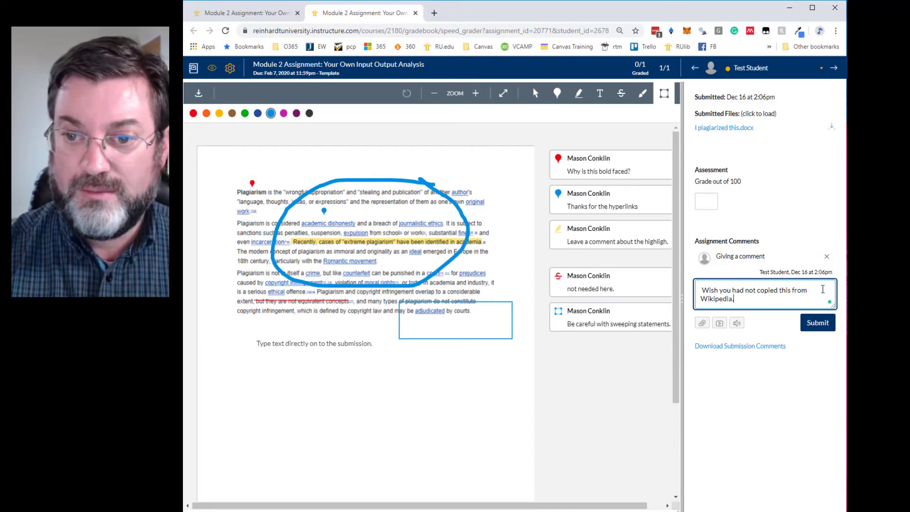
pyautogui.write('  And the art')
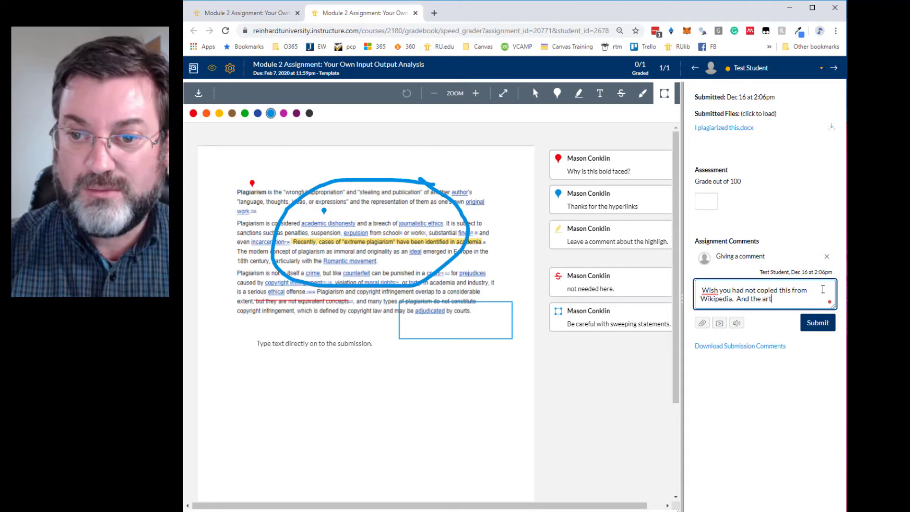
pyautogui.write('icle on plagia')
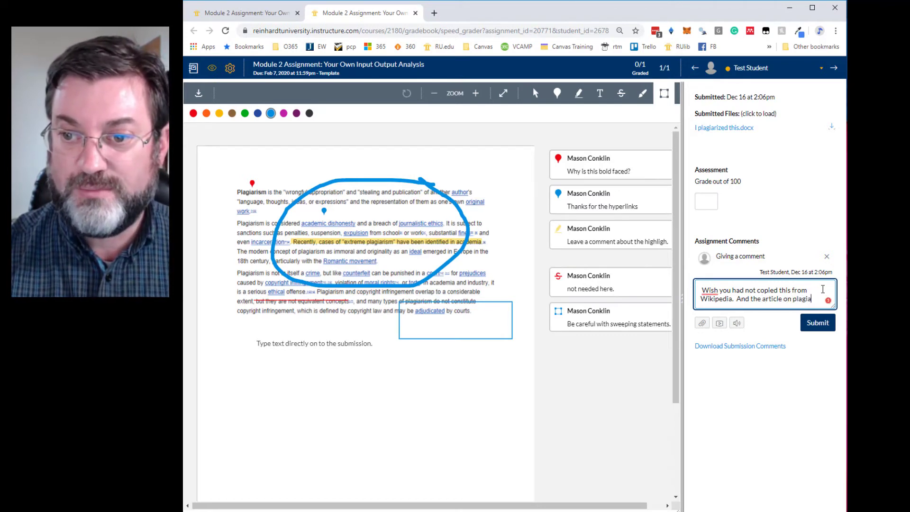
pyautogui.write('rism, to boot.')
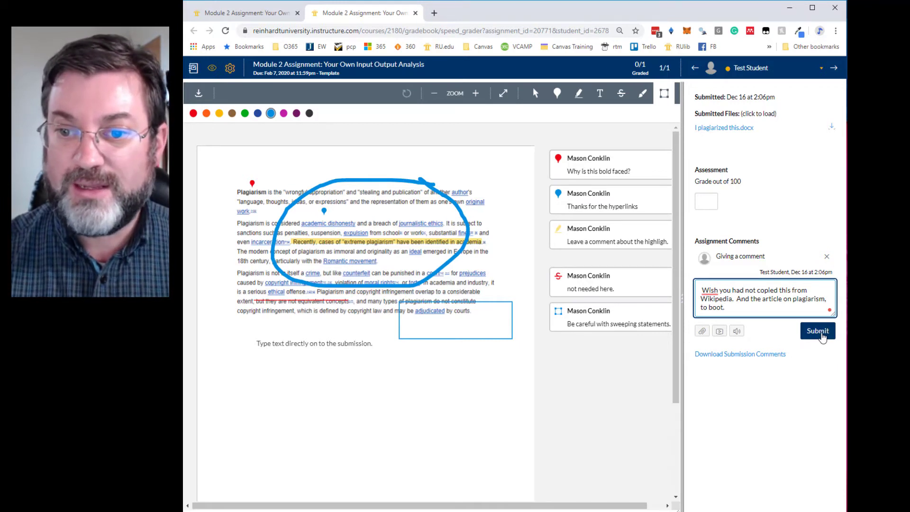
pyautogui.click(819, 333)
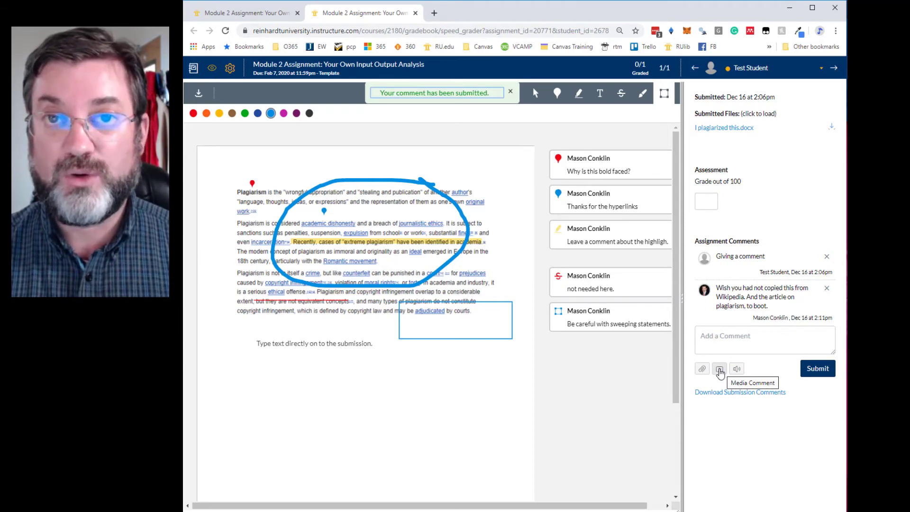
# - View the media comment recording options and close them without recording
pyautogui.click(719, 370)
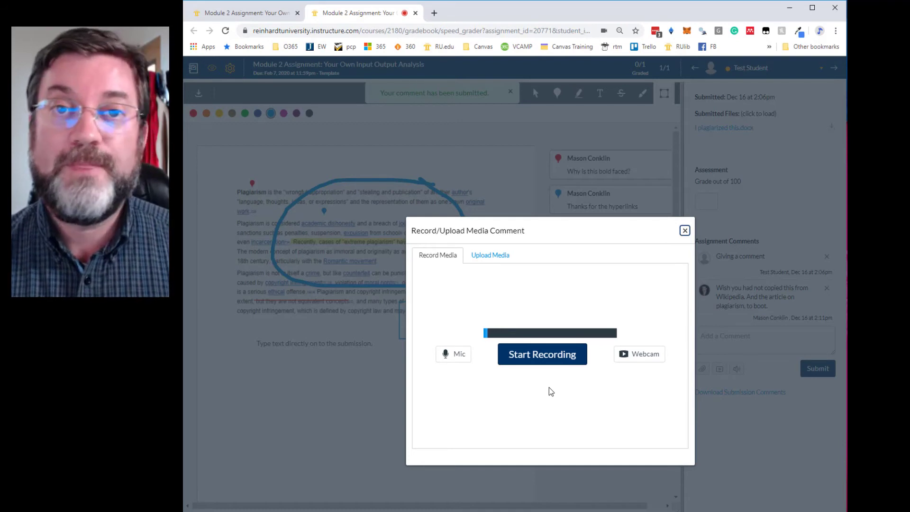
pyautogui.click(685, 230)
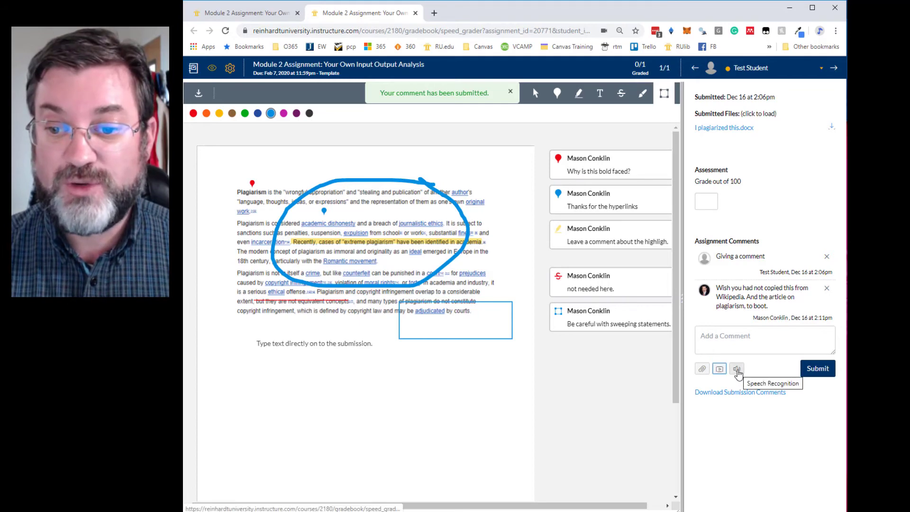
# - Dictate and submit the comment "if you wanted to you could simply speak into your microphone and it does a fairly decent job transcribing what you said"
pyautogui.click(737, 369)
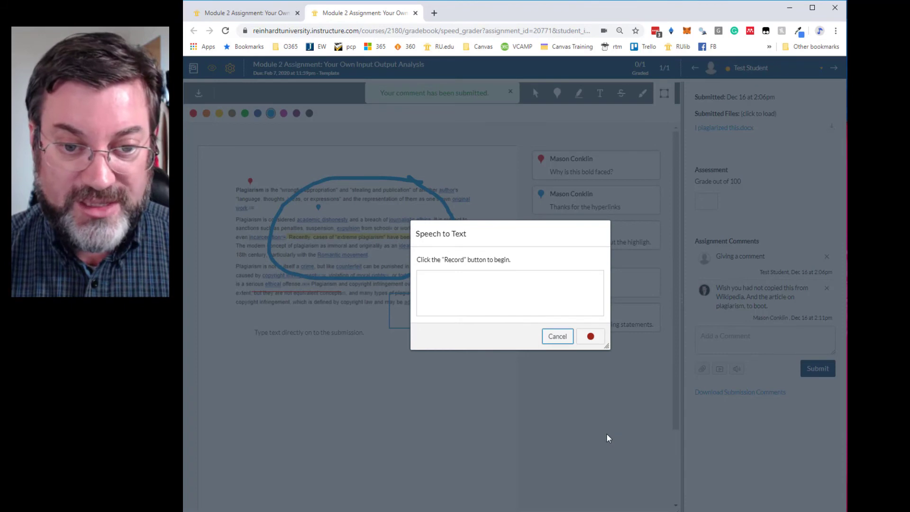
pyautogui.click(591, 335)
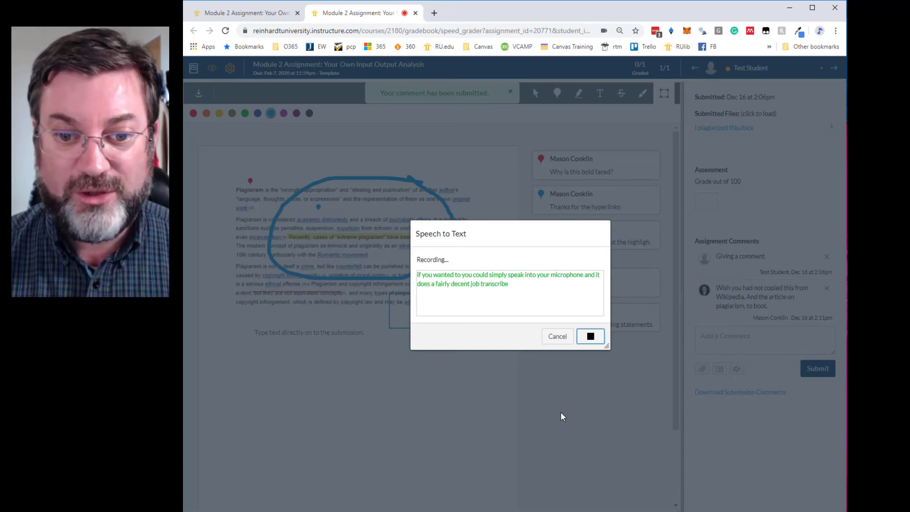
pyautogui.click(588, 337)
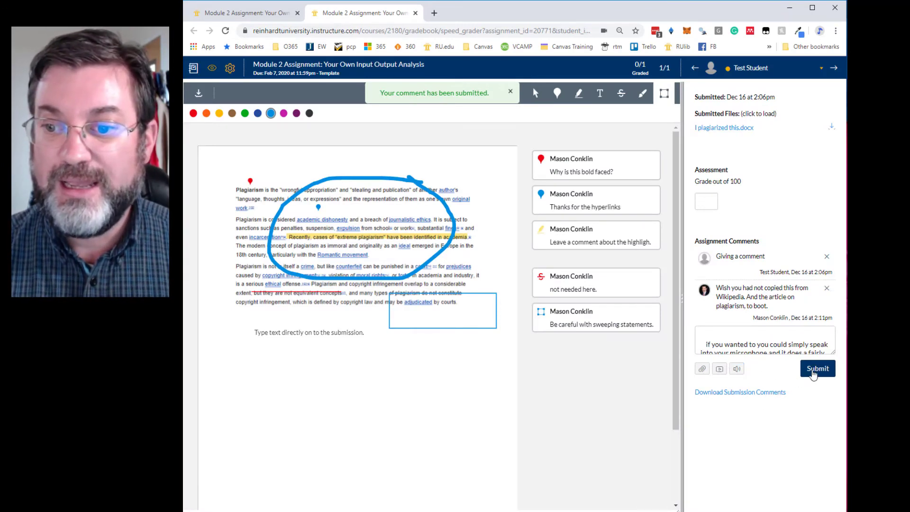
pyautogui.click(816, 368)
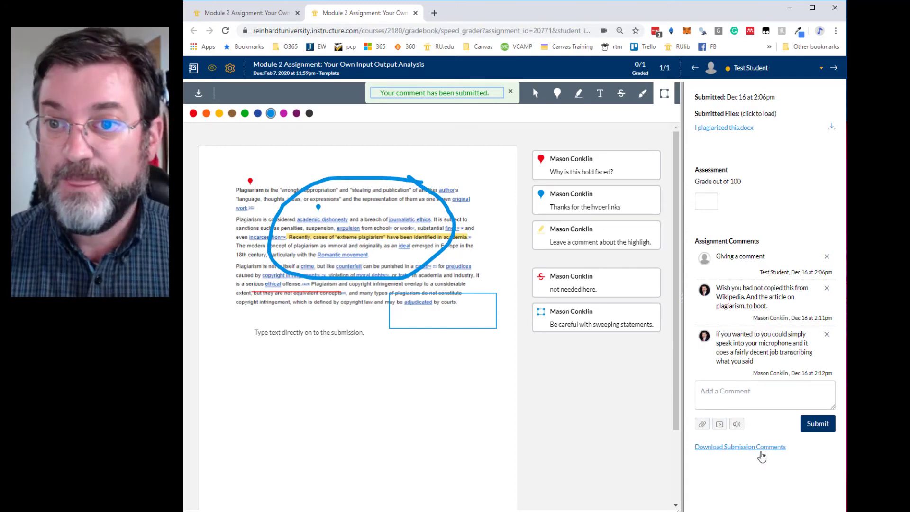
# - Grade the test student's submission 42 out of 100
pyautogui.click(706, 199)
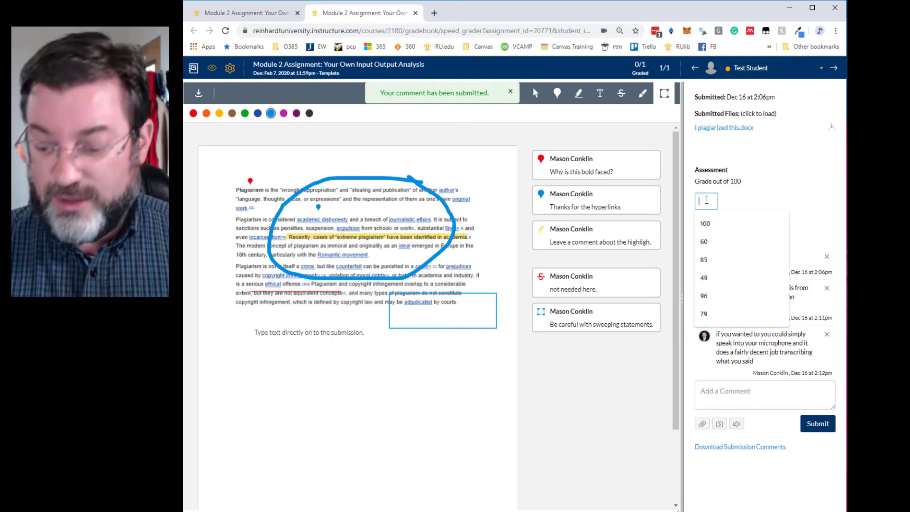
pyautogui.write('42')
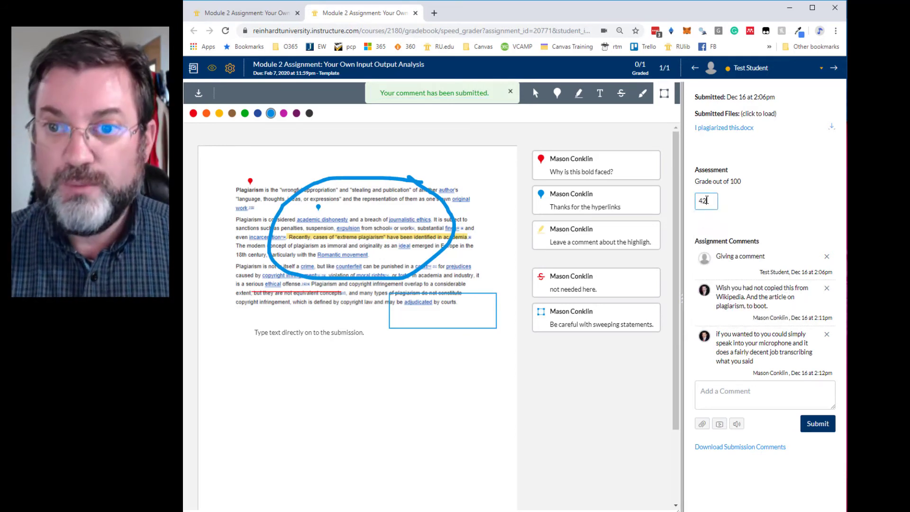
pyautogui.click(748, 209)
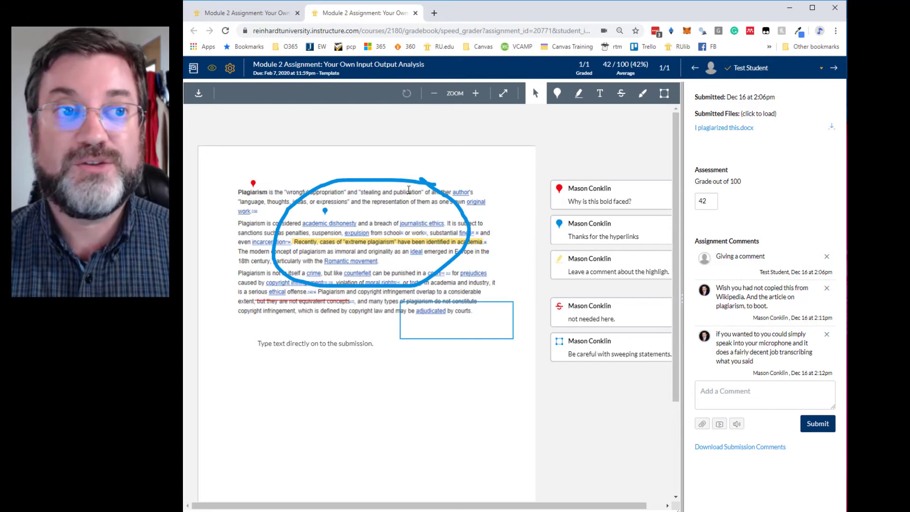
# - Leave SpeedGrader for the gradebook, go to the course home page and enter Student View
pyautogui.click(192, 68)
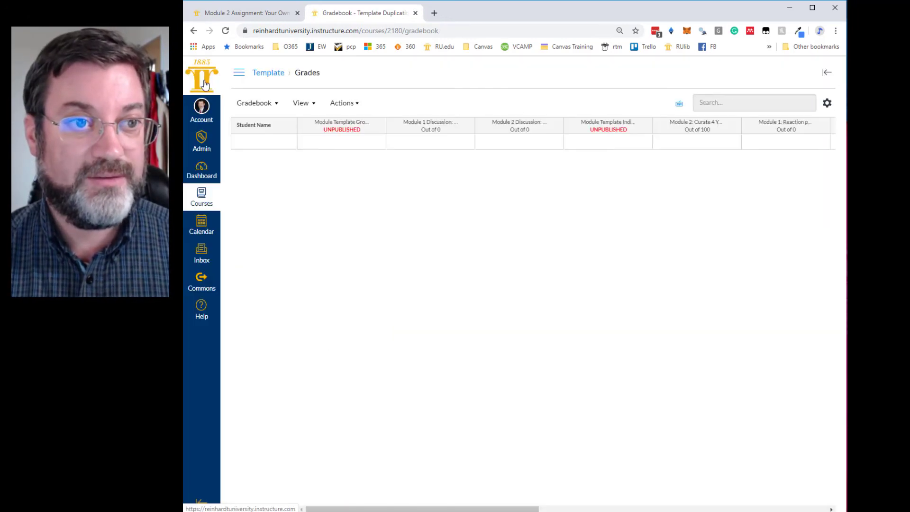
pyautogui.click(239, 73)
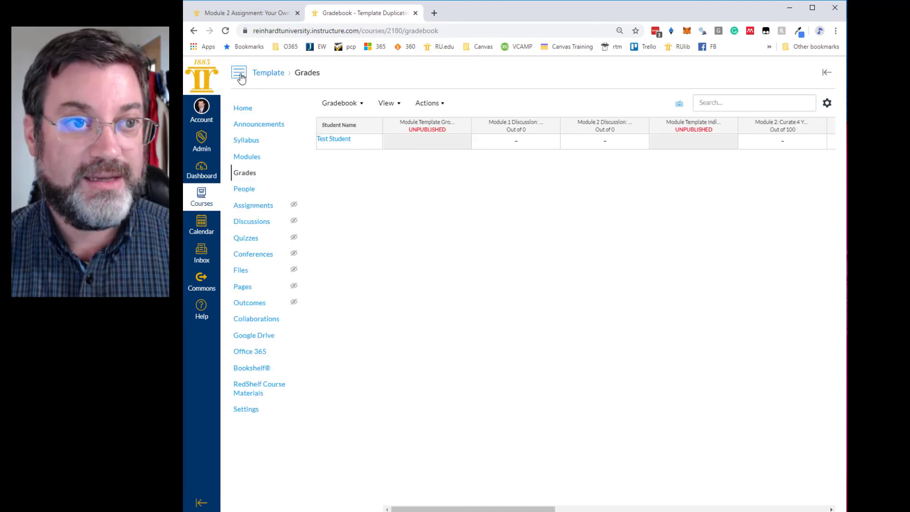
pyautogui.click(245, 110)
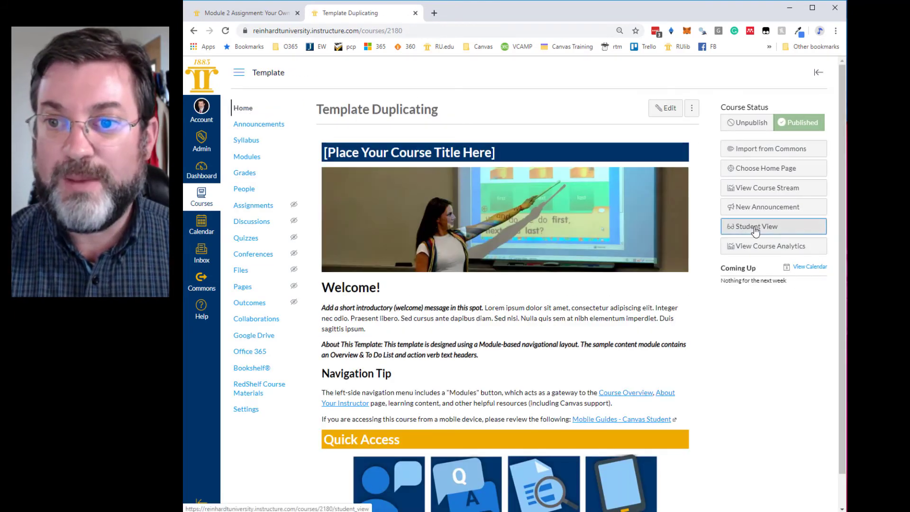
pyautogui.click(754, 229)
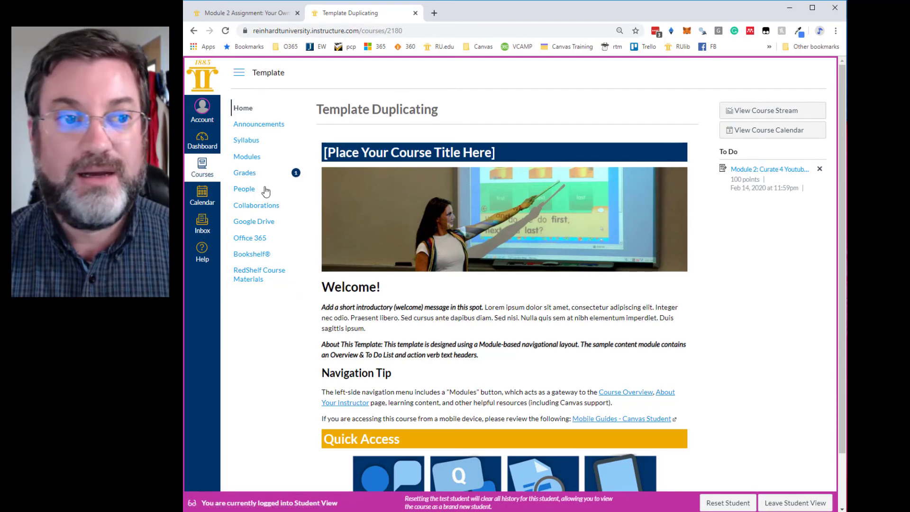
# - Open the graded Module 2 Assignment from the student's grades and examine the annotated feedback on "I plagiarized this.docx"
pyautogui.click(243, 174)
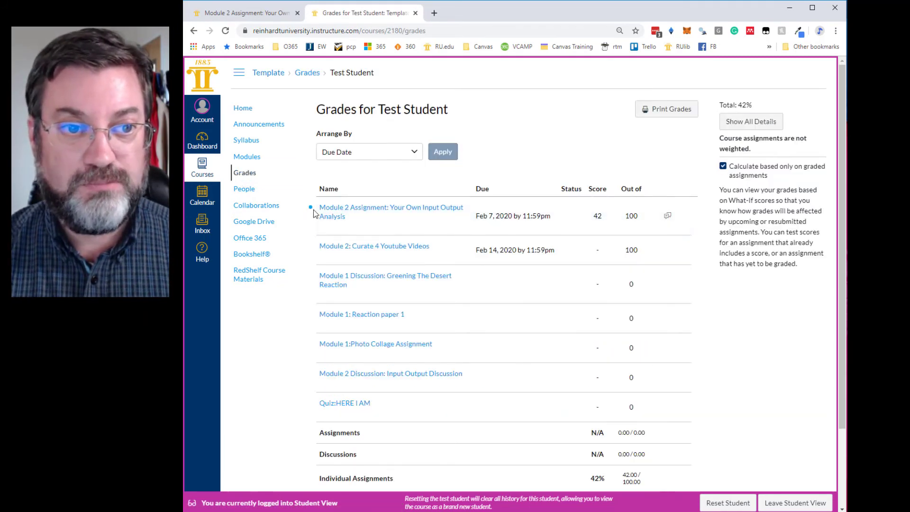
pyautogui.click(360, 214)
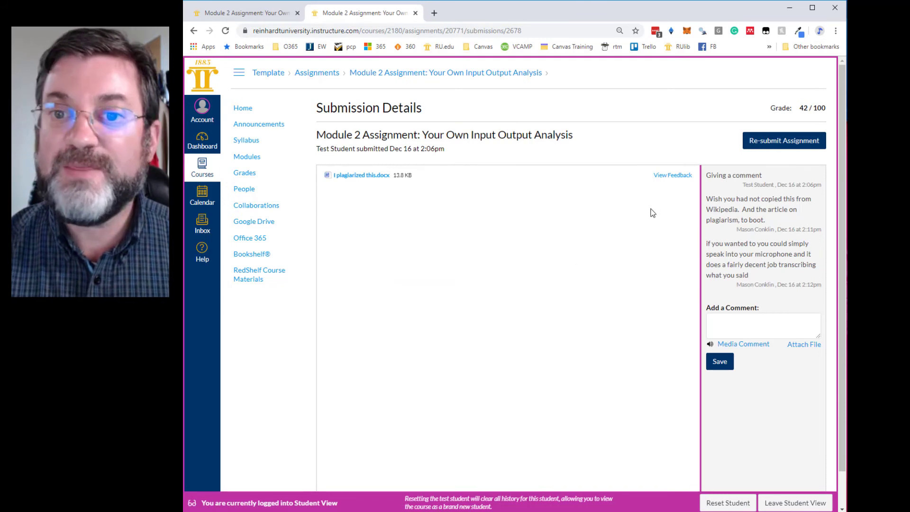
pyautogui.click(673, 176)
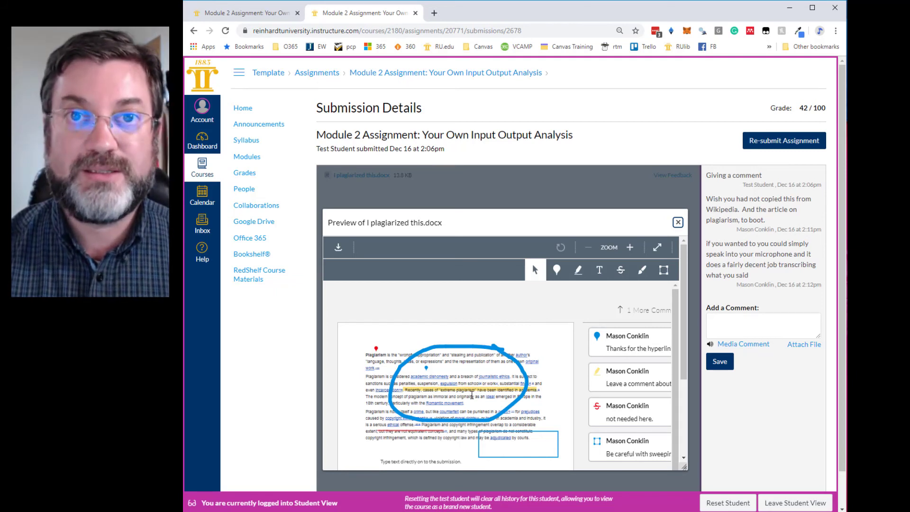
pyautogui.scroll(-3, 471, 394)
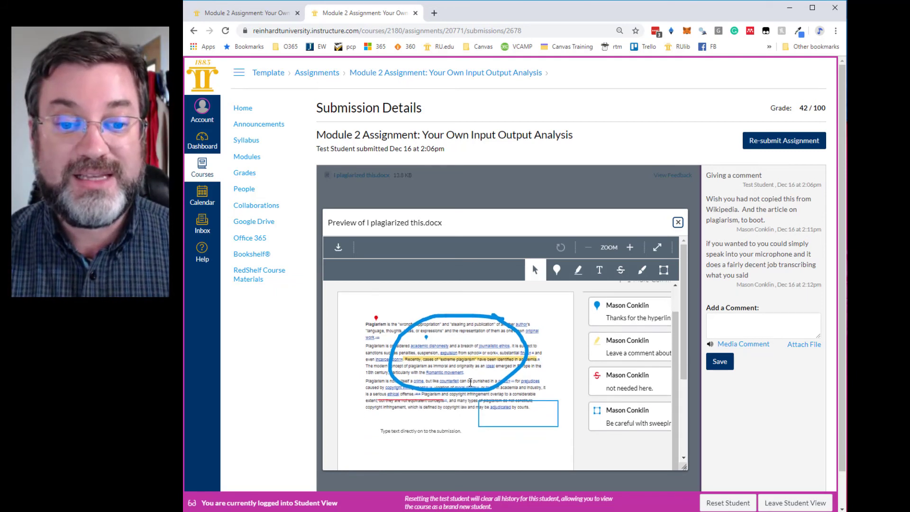
pyautogui.scroll(2, 428, 348)
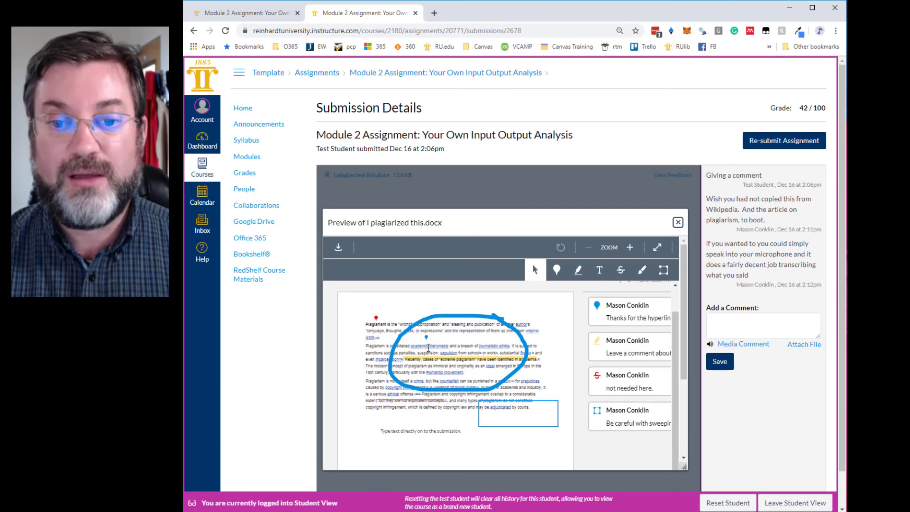